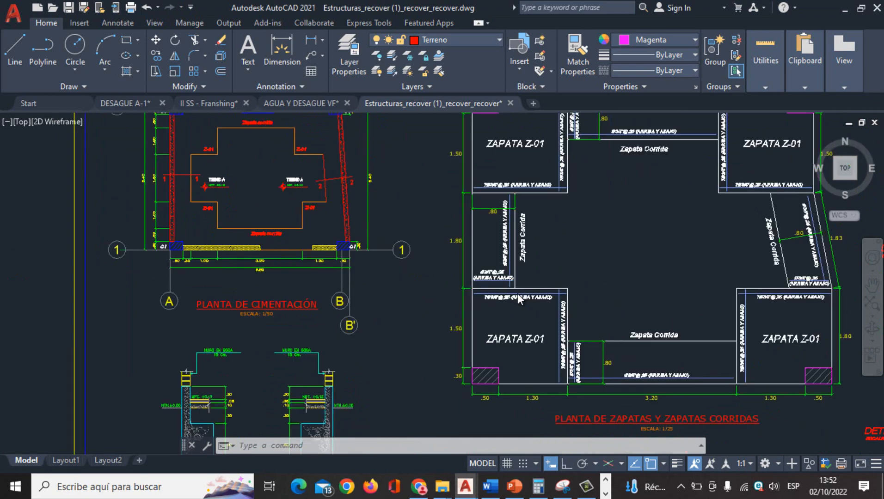
# Step: Examine the plan of footings and strip footings in relation to the rest of the foundation sheet
pyautogui.scroll(-8, 556, 289)
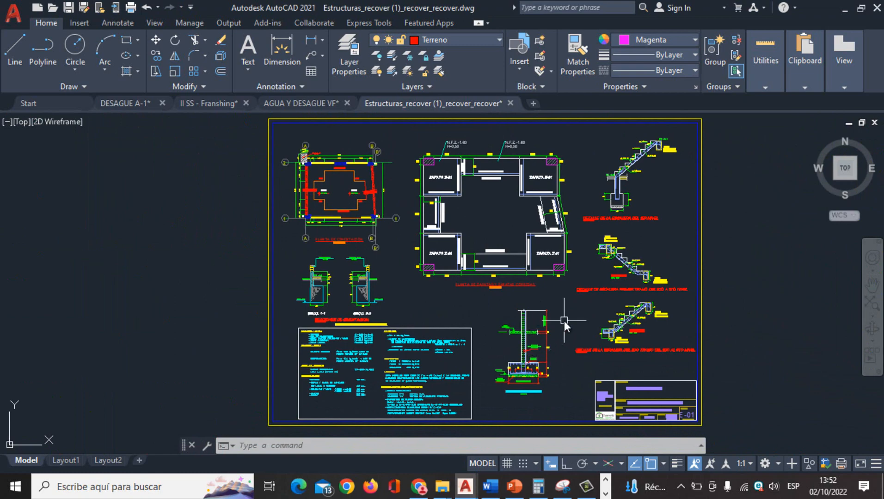
pyautogui.moveTo(564, 321); pyautogui.dragTo(543, 334, button='middle')
pyautogui.scroll(4, 386, 224)
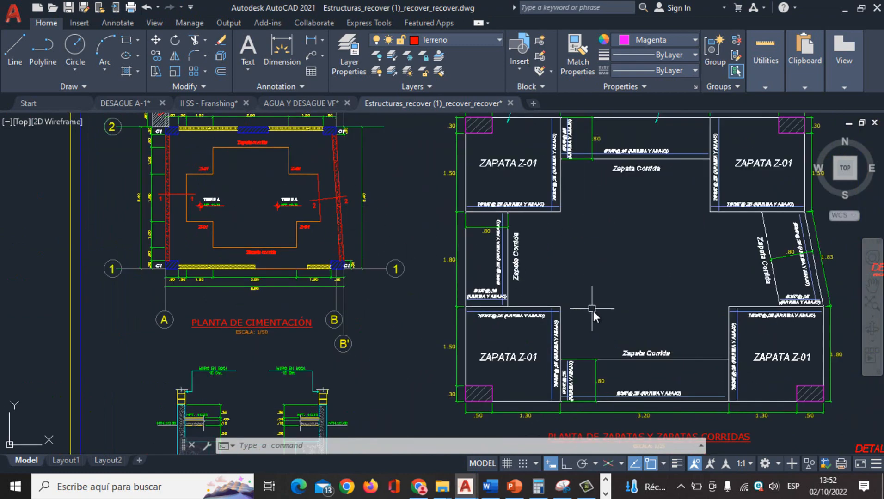
pyautogui.scroll(-4, 593, 314)
pyautogui.scroll(5, 588, 309)
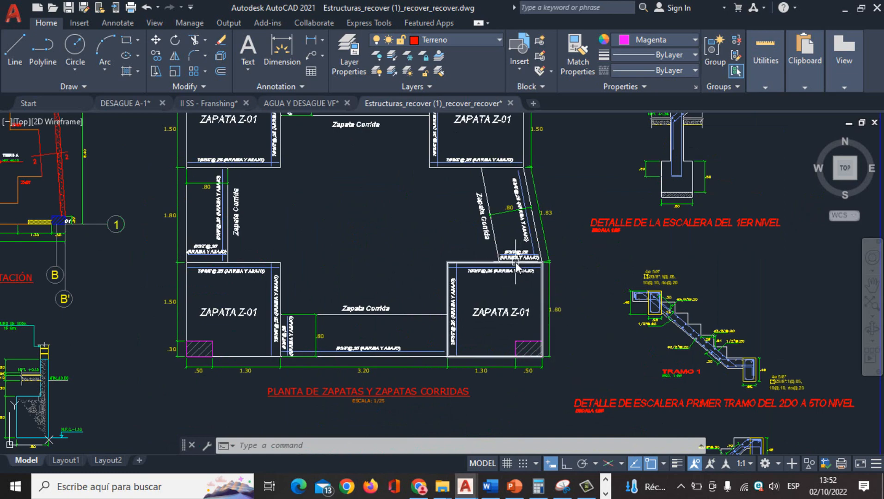
# Step: Survey the slab and beam sheet, and compare its layout with the foundation sheet
pyautogui.scroll(-6, 515, 266)
pyautogui.moveTo(467, 274); pyautogui.dragTo(375, 261, button='middle')
pyautogui.scroll(3, 688, 253)
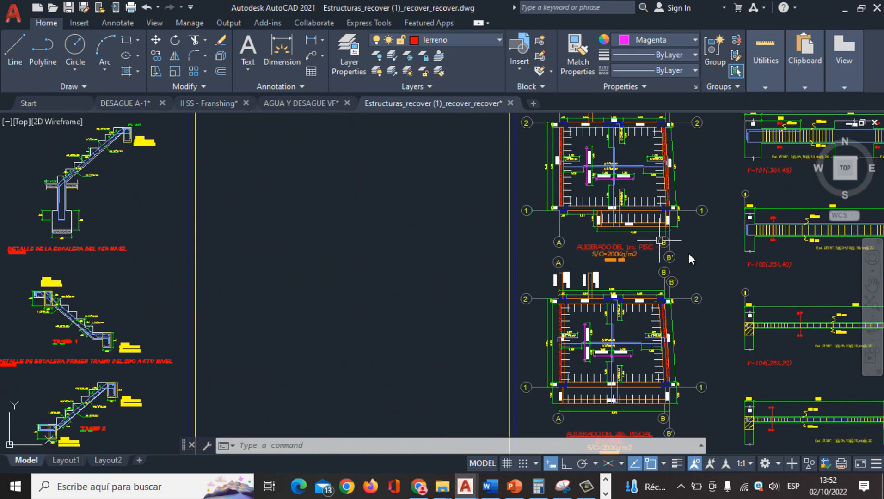
pyautogui.moveTo(689, 253); pyautogui.dragTo(492, 266, button='middle')
pyautogui.scroll(2, 576, 252)
pyautogui.scroll(-3, 576, 251)
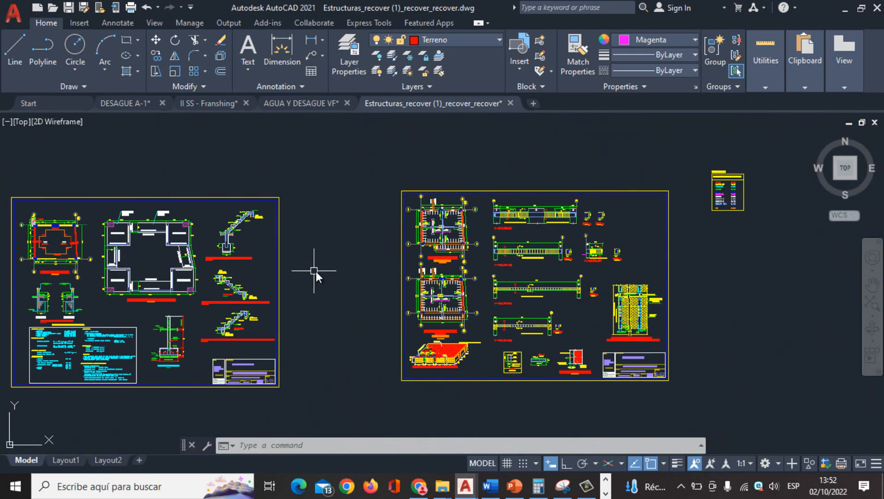
pyautogui.moveTo(315, 271); pyautogui.dragTo(535, 283, button='middle')
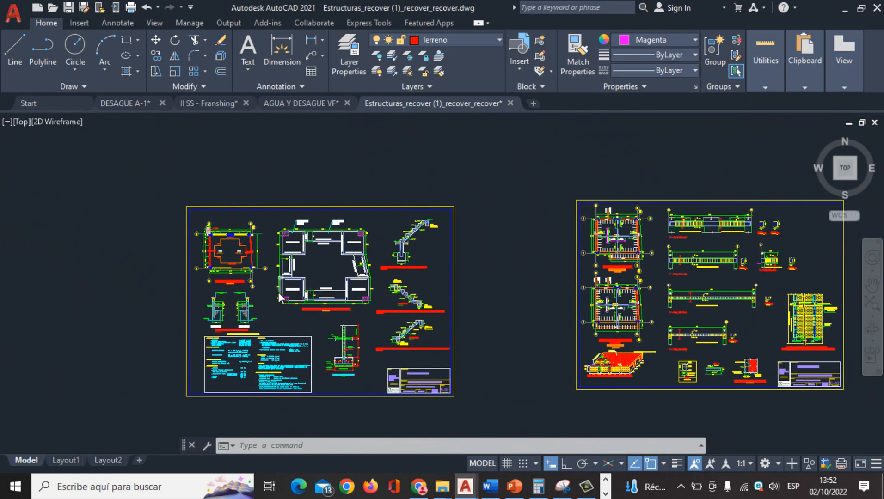
# Step: Inspect the foundation plan along axis 1, including its C1 columns, walls and dimensions
pyautogui.scroll(3, 277, 292)
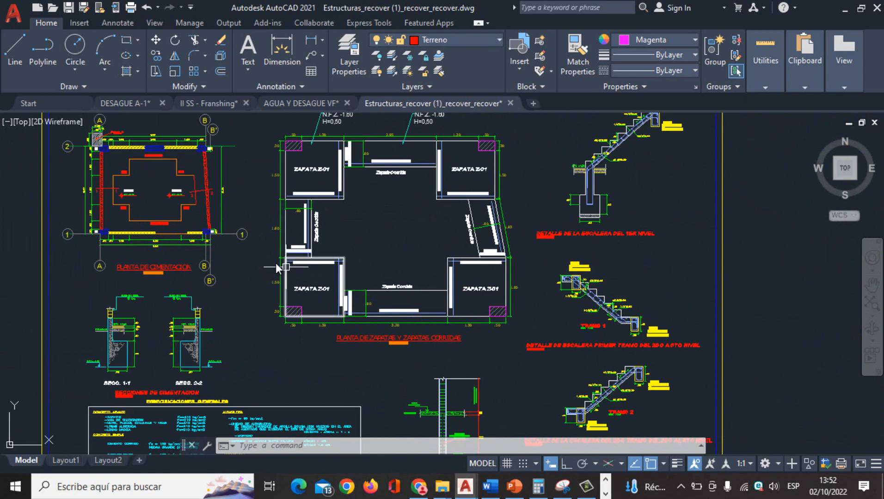
pyautogui.moveTo(264, 262); pyautogui.dragTo(334, 298, button='middle')
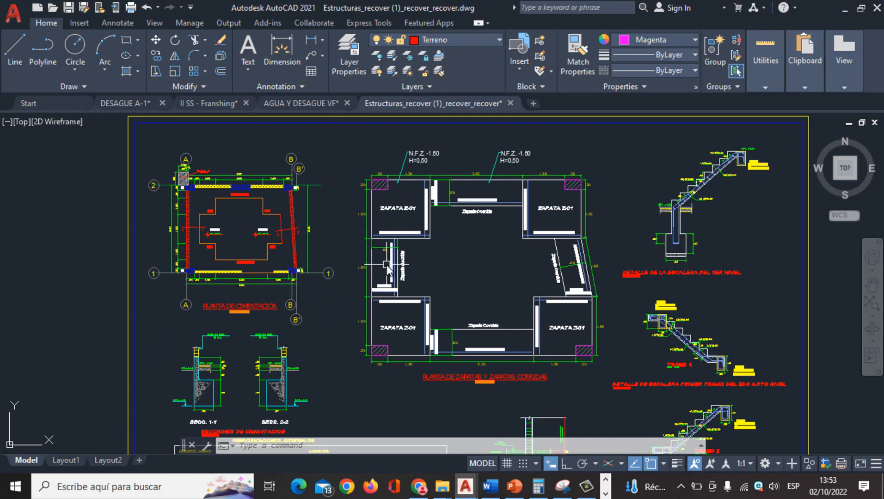
pyautogui.scroll(-2, 417, 296)
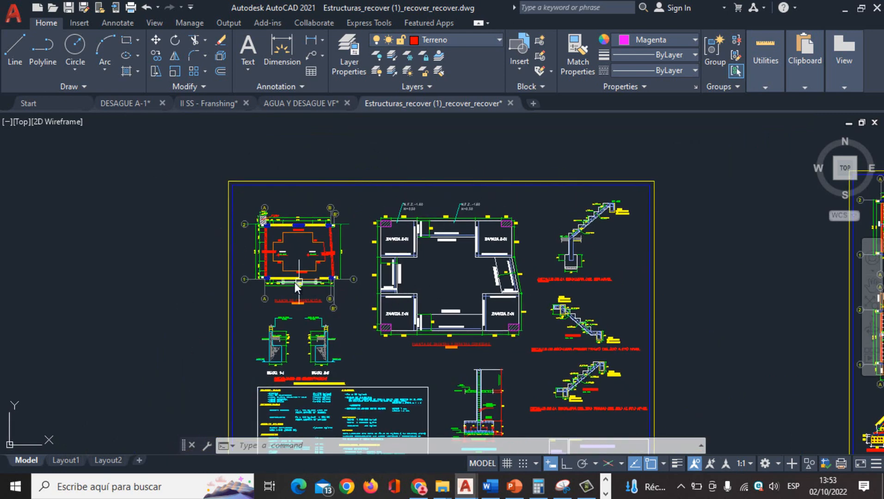
pyautogui.scroll(2, 293, 283)
pyautogui.scroll(3, 293, 283)
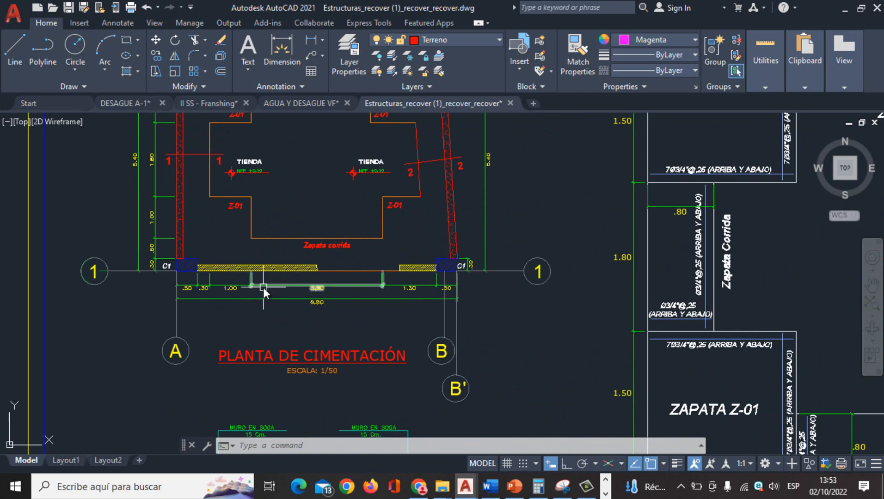
pyautogui.moveTo(299, 312); pyautogui.dragTo(336, 336, button='middle')
pyautogui.scroll(5, 264, 323)
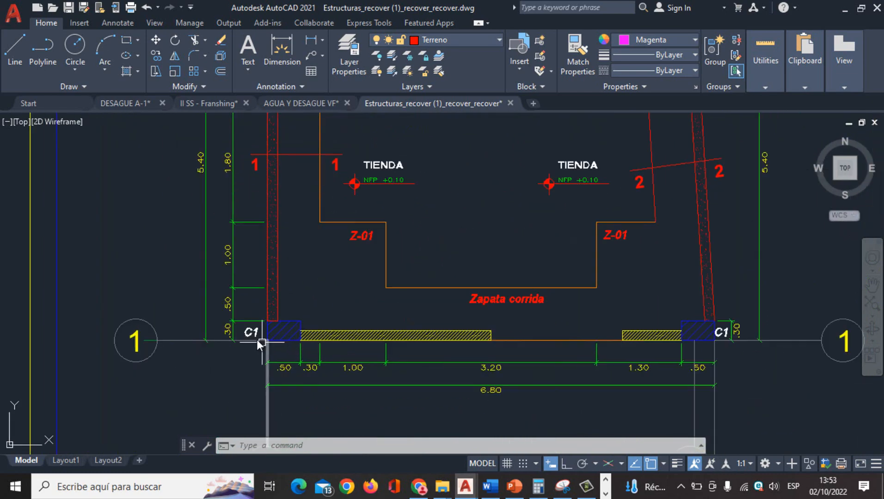
# Step: Inspect the foundation plan along axis 2, including the stair footing and the dimensions between axes A and B
pyautogui.scroll(-5, 293, 272)
pyautogui.moveTo(422, 180); pyautogui.dragTo(396, 354, button='middle')
pyautogui.scroll(2, 393, 236)
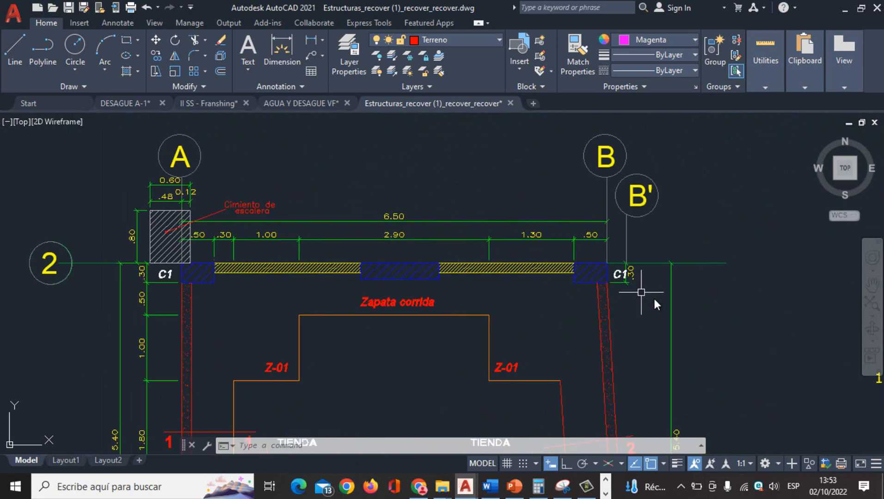
pyautogui.scroll(-2, 647, 298)
pyautogui.scroll(-3, 647, 298)
pyautogui.moveTo(672, 310); pyautogui.dragTo(628, 294, button='middle')
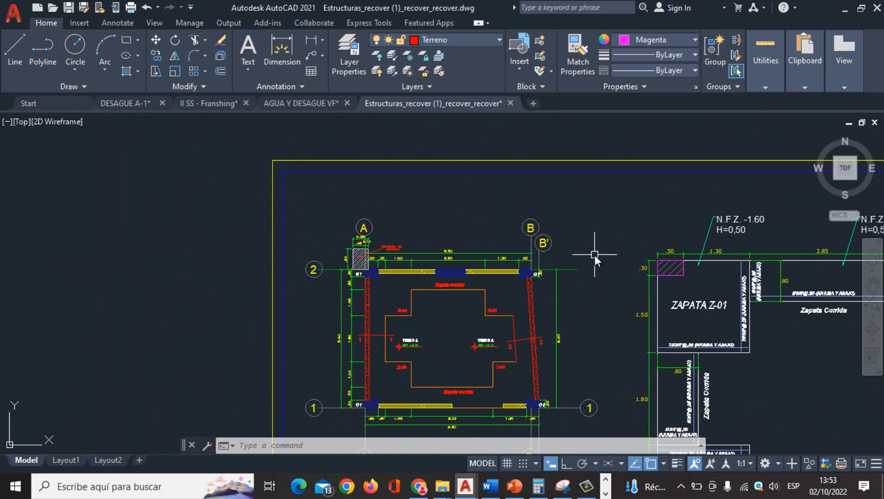
pyautogui.moveTo(600, 288)
pyautogui.mouseDown(button='middle')
pyautogui.moveTo(500, 172)
pyautogui.moveTo(513, 208)
pyautogui.mouseUp(button='middle')
pyautogui.scroll(-5, 503, 175)
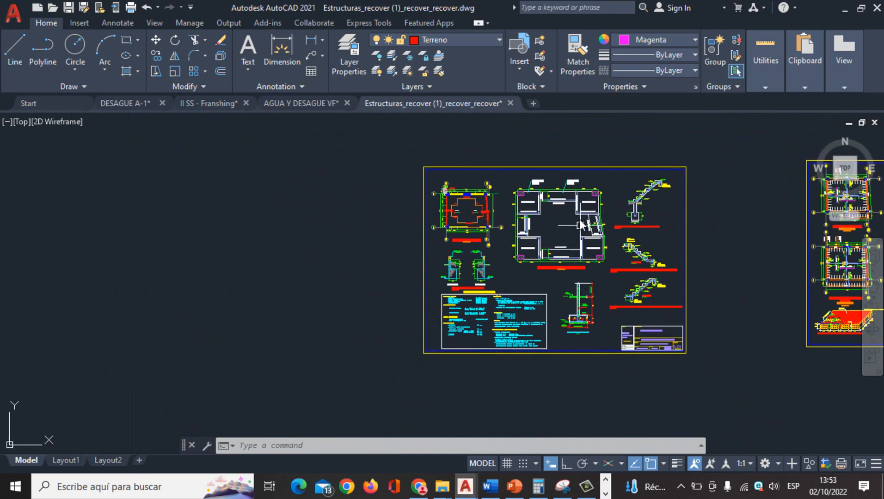
# Step: Examine the C1 column and the wall dimensions near axes B and B' in the foundation plan
pyautogui.moveTo(563, 226); pyautogui.dragTo(535, 246, button='middle')
pyautogui.scroll(5, 466, 223)
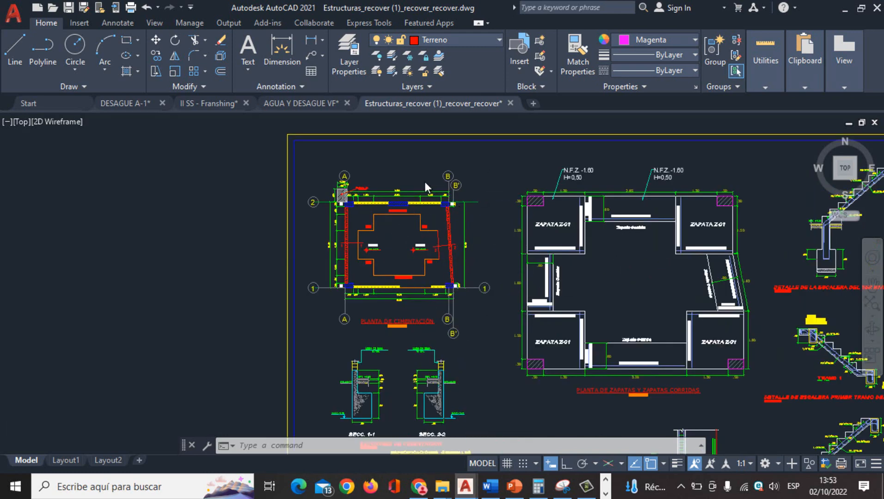
pyautogui.scroll(5, 451, 197)
pyautogui.scroll(4, 454, 191)
pyautogui.moveTo(397, 202); pyautogui.dragTo(415, 244, button='middle')
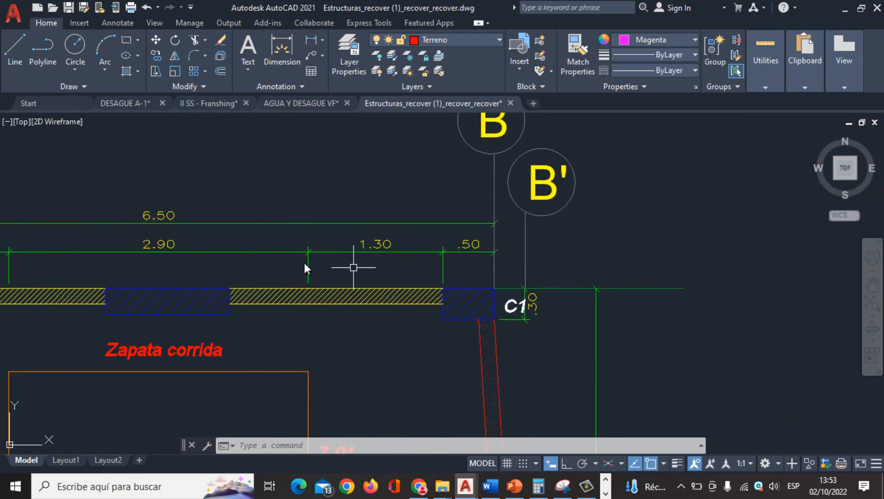
pyautogui.moveTo(190, 267); pyautogui.dragTo(322, 274, button='middle')
pyautogui.scroll(-6, 328, 273)
pyautogui.moveTo(437, 359); pyautogui.dragTo(406, 72, button='middle')
pyautogui.scroll(-5, 474, 194)
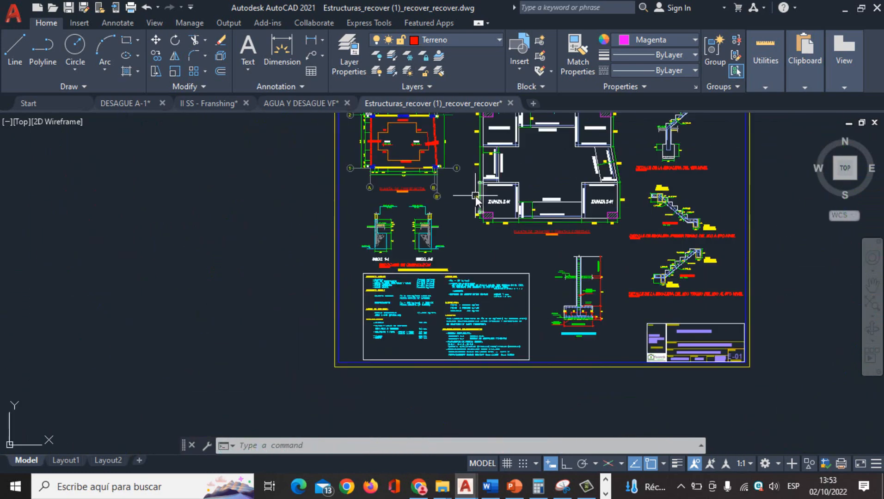
# Step: Examine the first-floor ribbed slab plan, including its stair support beam, V-101 beams and joist reinforcement
pyautogui.moveTo(620, 206); pyautogui.dragTo(281, 267, button='middle')
pyautogui.moveTo(689, 129); pyautogui.dragTo(563, 213, button='middle')
pyautogui.scroll(8, 546, 227)
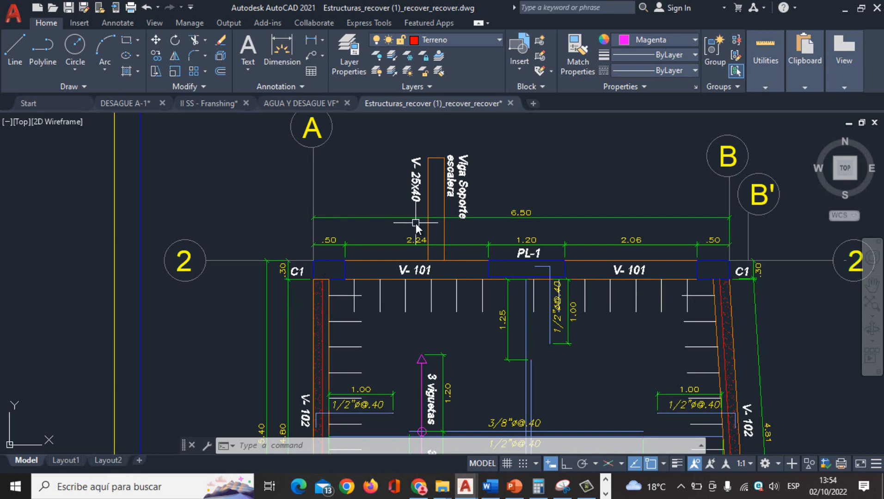
pyautogui.scroll(-10, 415, 223)
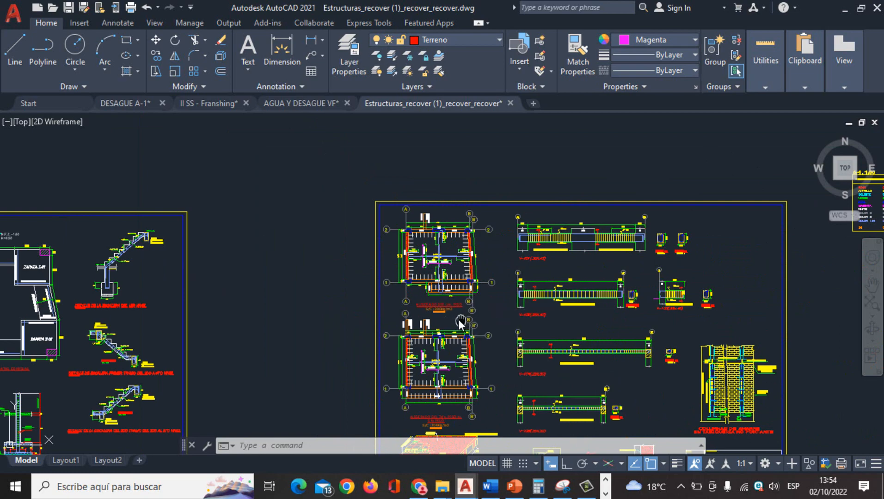
pyautogui.moveTo(457, 320); pyautogui.dragTo(448, 274, button='middle')
pyautogui.scroll(-5, 413, 308)
pyautogui.scroll(3, 396, 325)
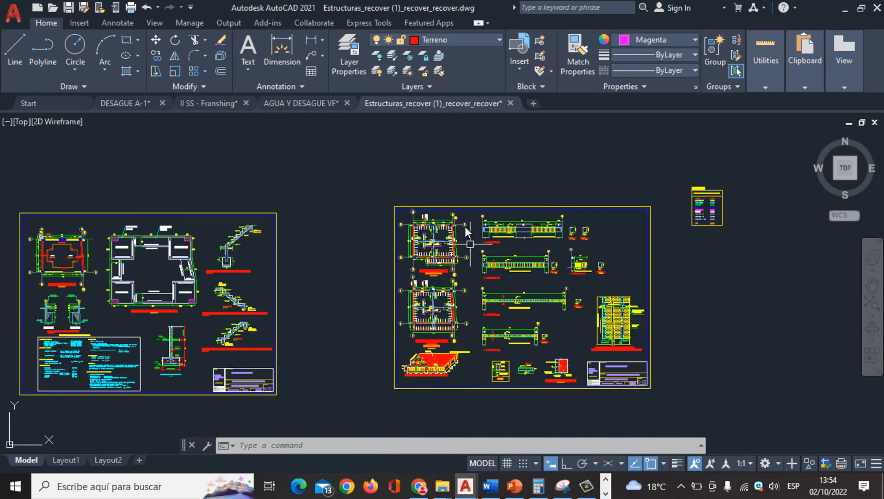
pyautogui.scroll(5, 431, 247)
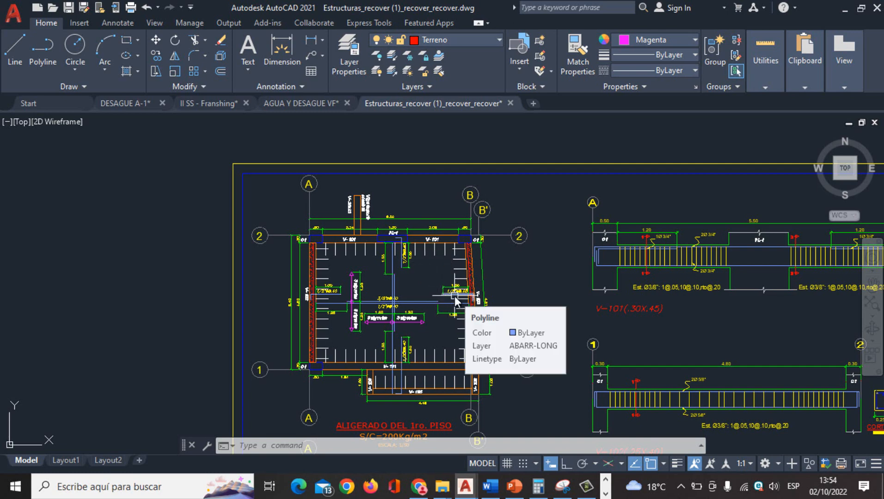
pyautogui.scroll(-6, 456, 292)
pyautogui.moveTo(415, 289)
pyautogui.mouseDown(button='middle')
pyautogui.moveTo(416, 281)
pyautogui.moveTo(534, 251)
pyautogui.mouseUp(button='middle')
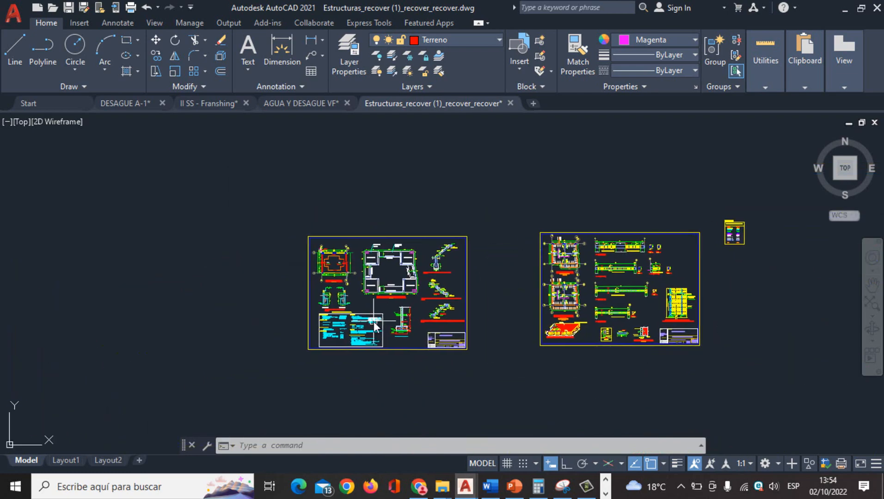
# Step: Check the title block of foundation sheet E-01
pyautogui.moveTo(308, 312); pyautogui.dragTo(346, 361, button='middle')
pyautogui.scroll(8, 694, 398)
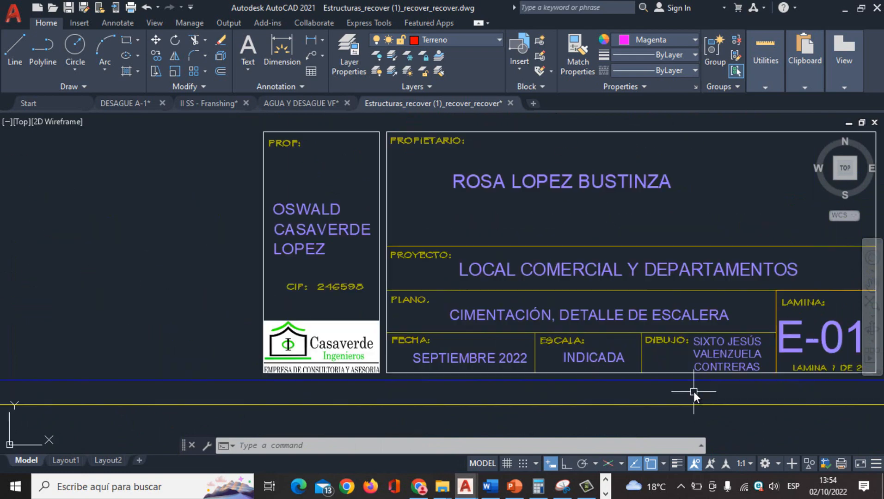
pyautogui.scroll(-8, 581, 393)
pyautogui.moveTo(530, 310); pyautogui.dragTo(539, 351, button='middle')
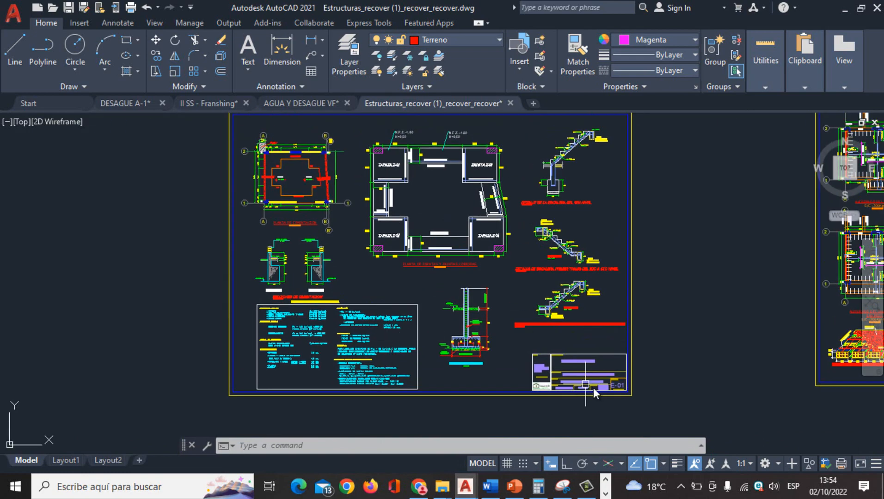
pyautogui.moveTo(591, 300); pyautogui.dragTo(553, 349, button='middle')
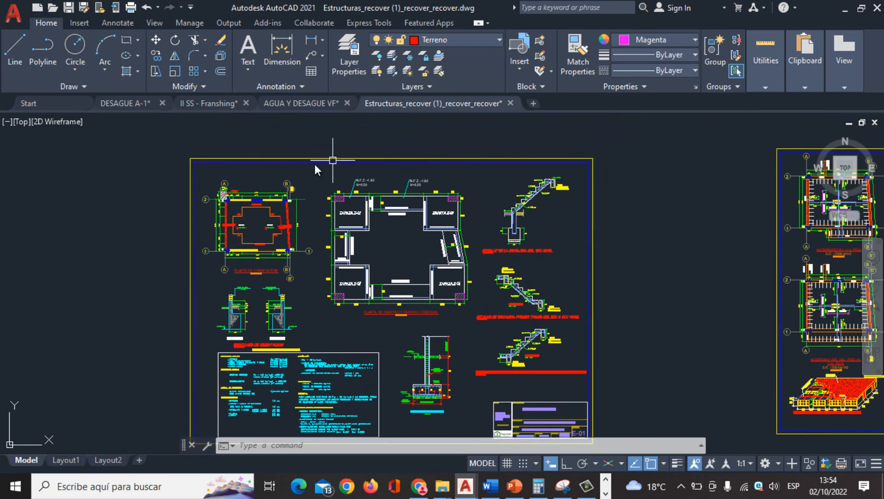
# Step: Review the foundation and footing plans, and examine the first-level stair detail on sheet E-01
pyautogui.scroll(2, 200, 182)
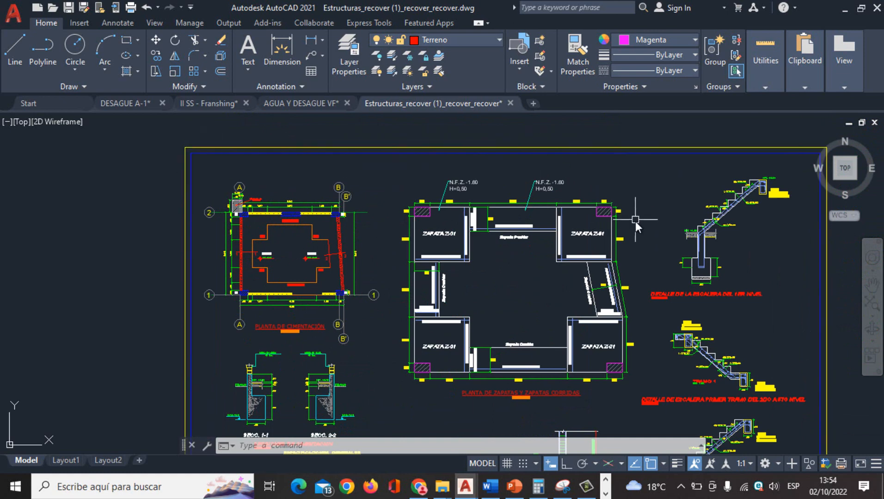
pyautogui.scroll(2, 351, 218)
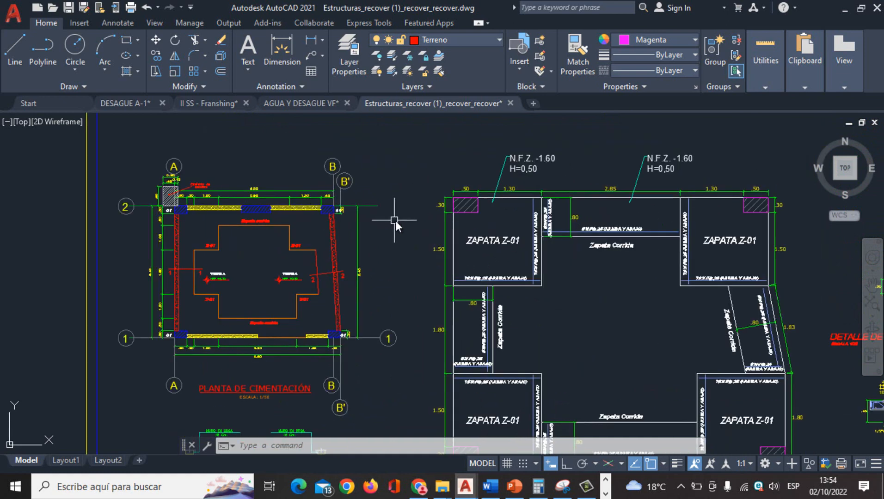
pyautogui.scroll(-4, 404, 220)
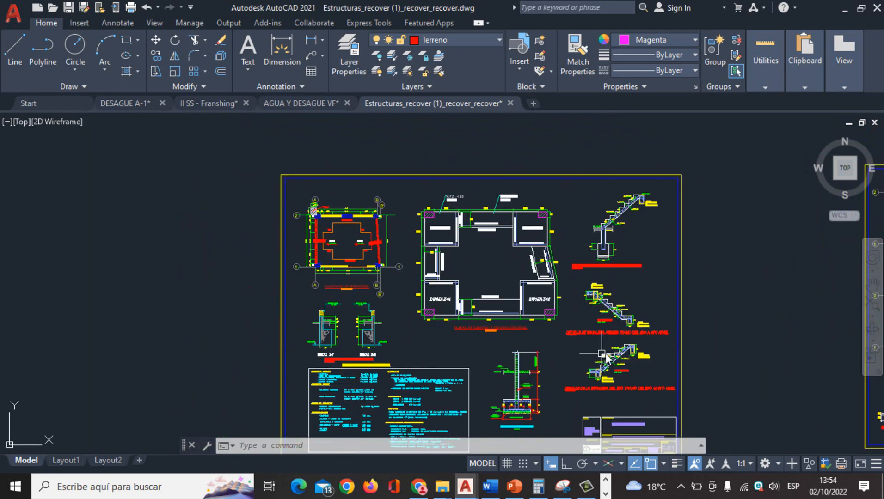
pyautogui.scroll(-2, 623, 303)
pyautogui.moveTo(665, 292); pyautogui.dragTo(592, 276, button='middle')
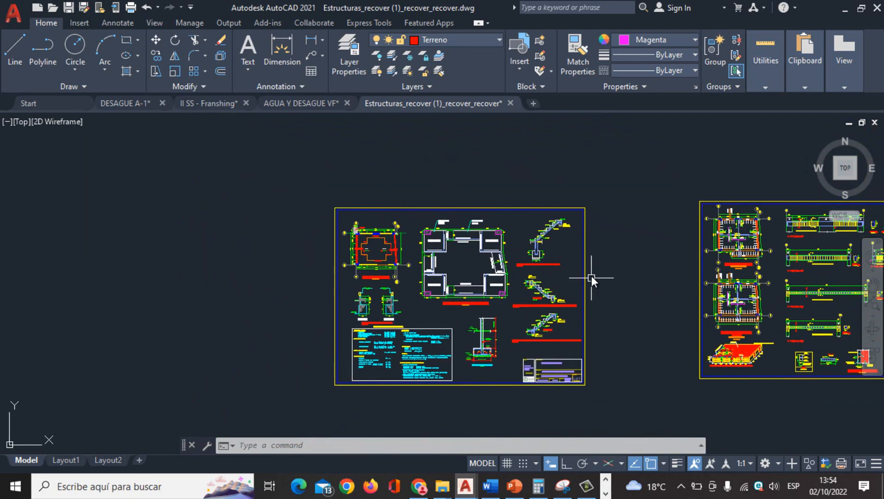
pyautogui.scroll(2, 557, 230)
pyautogui.scroll(2, 557, 230)
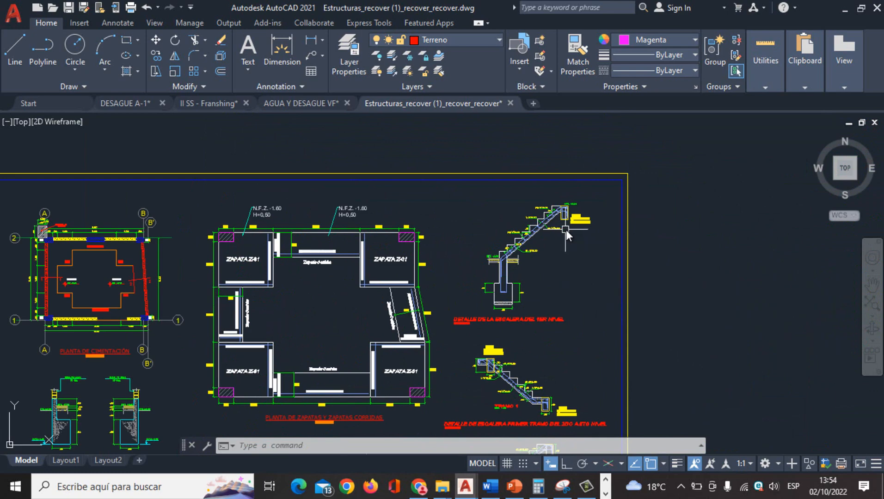
pyautogui.scroll(4, 562, 231)
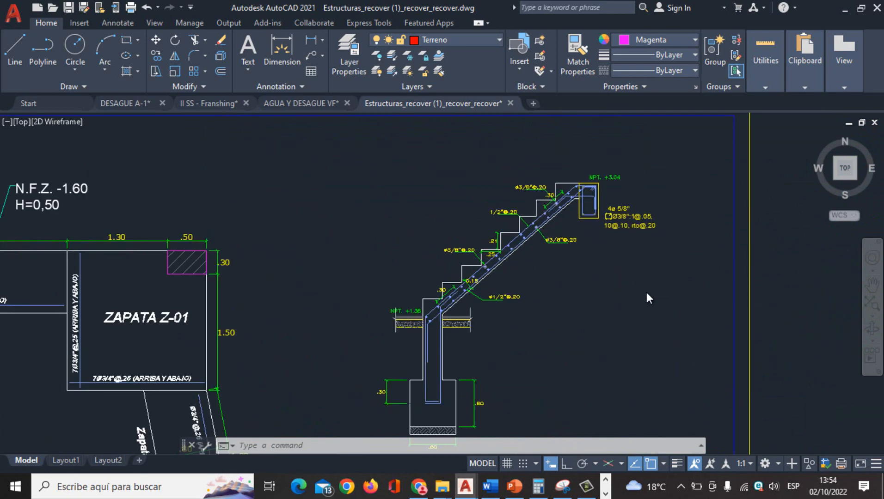
pyautogui.scroll(-4, 646, 293)
pyautogui.moveTo(671, 306)
pyautogui.mouseDown(button='middle')
pyautogui.moveTo(567, 245)
pyautogui.moveTo(628, 279)
pyautogui.moveTo(616, 247)
pyautogui.mouseUp(button='middle')
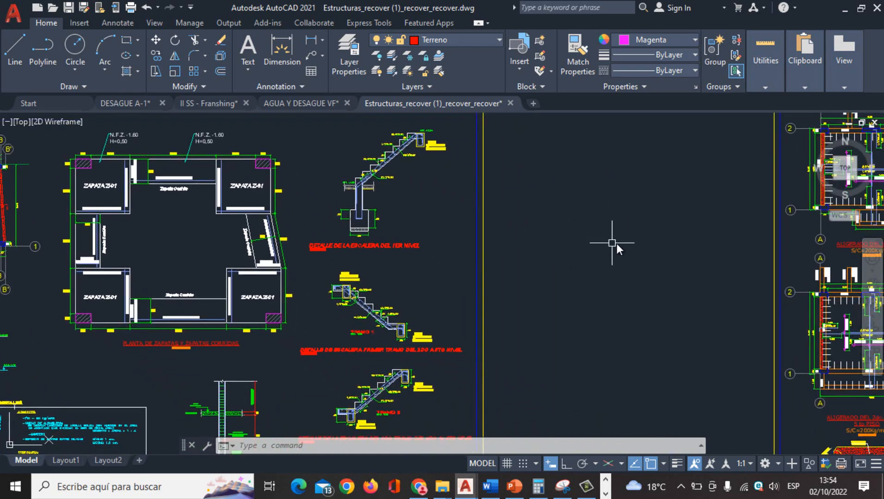
# Step: Review both ribbed slab plans and the beam details on sheet E-02 alongside foundation sheet E-01
pyautogui.scroll(-3, 615, 247)
pyautogui.scroll(4, 628, 280)
pyautogui.scroll(2, 628, 280)
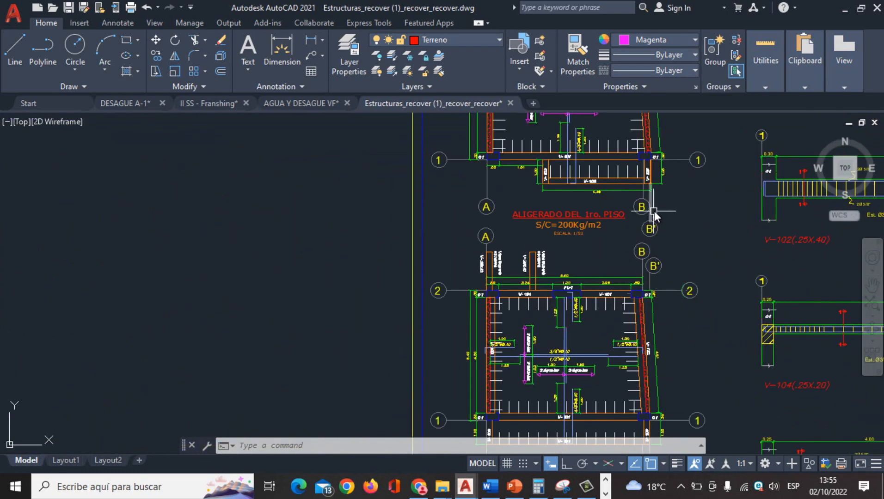
pyautogui.moveTo(657, 209)
pyautogui.mouseDown(button='middle')
pyautogui.moveTo(578, 244)
pyautogui.moveTo(582, 250)
pyautogui.mouseUp(button='middle')
pyautogui.scroll(-4, 582, 250)
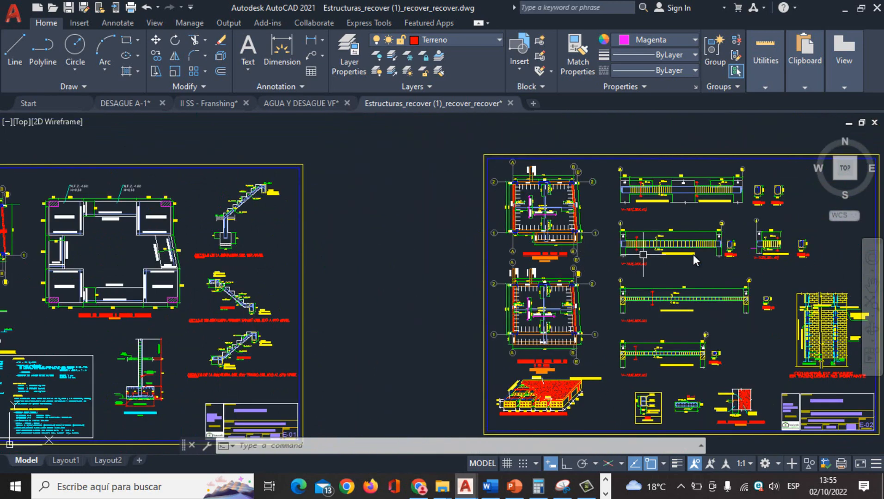
pyautogui.scroll(-4, 700, 259)
pyautogui.scroll(2, 543, 277)
pyautogui.scroll(2, 429, 295)
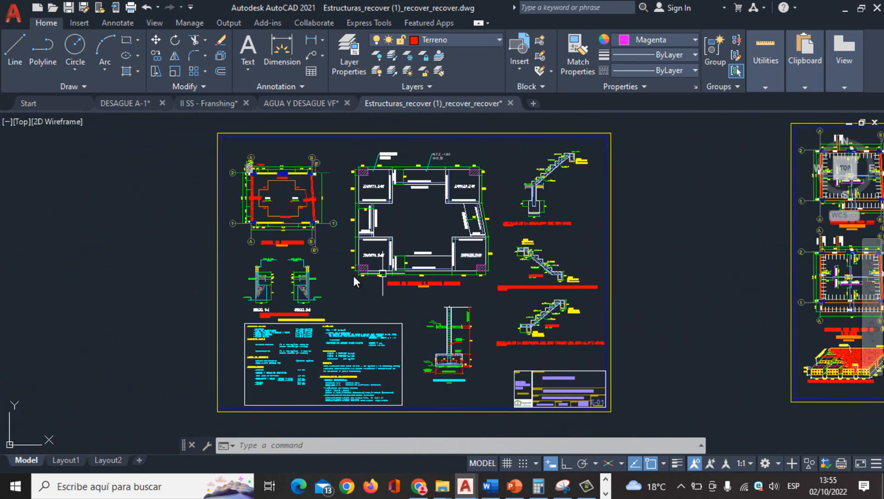
# Step: Draw a 210 by 297 rectangle in the empty area to the left of sheet E-01
pyautogui.moveTo(337, 277); pyautogui.dragTo(489, 262, button='middle')
pyautogui.moveTo(296, 331); pyautogui.dragTo(600, 296, button='middle')
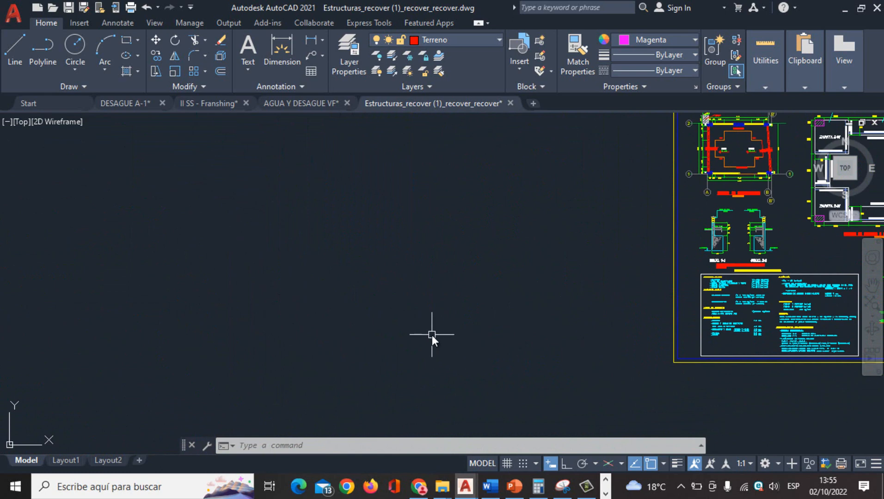
pyautogui.write('rec')
pyautogui.press('Return')
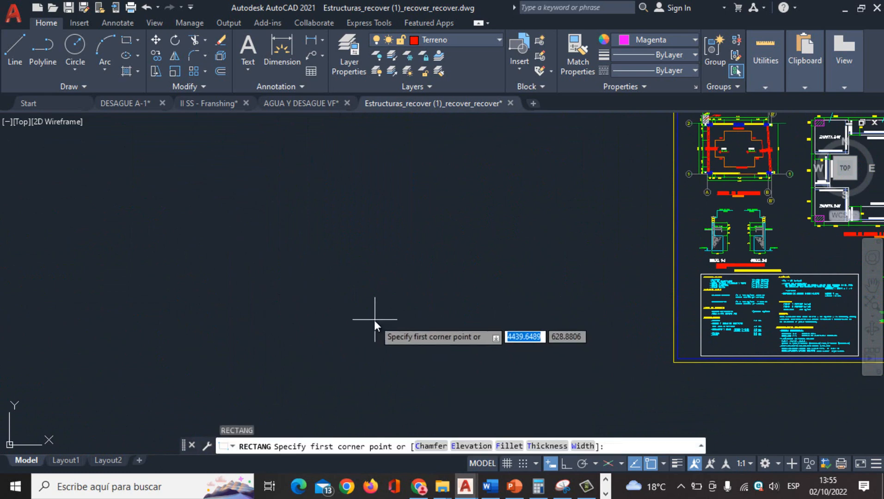
pyautogui.scroll(-3, 370, 321)
pyautogui.moveTo(335, 331); pyautogui.dragTo(470, 327, button='middle')
pyautogui.scroll(1, 445, 327)
pyautogui.click(355, 345)
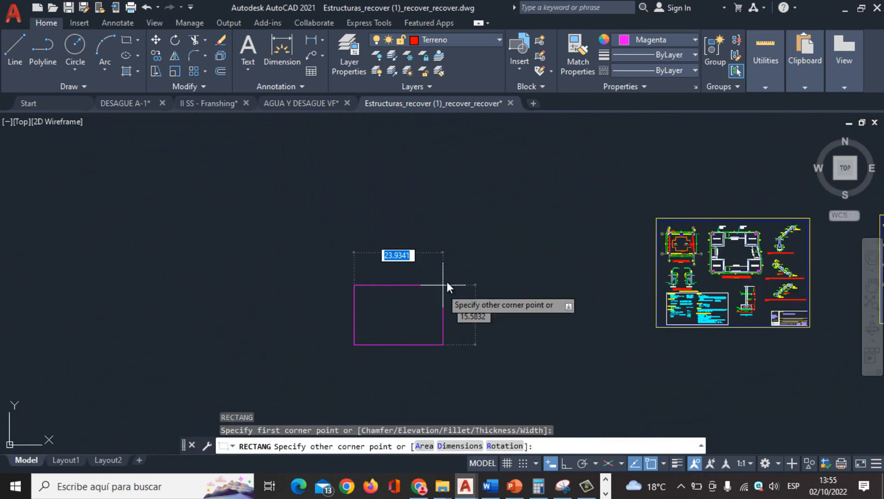
pyautogui.write('210')
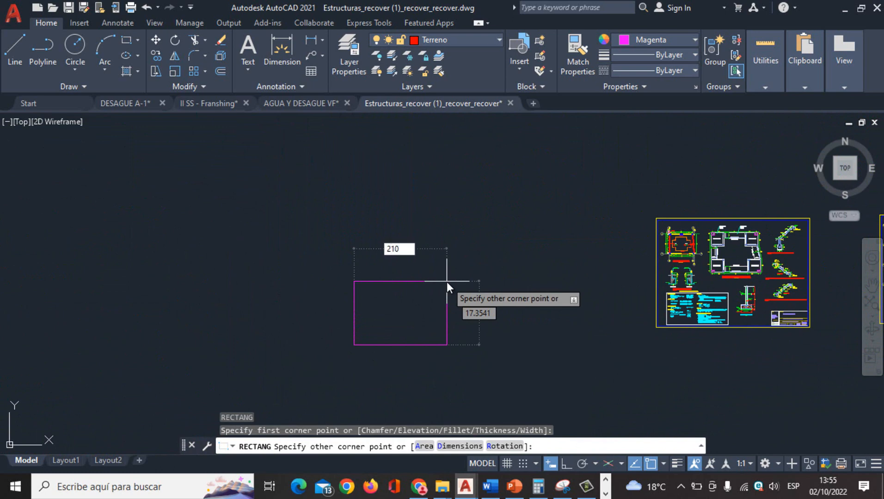
pyautogui.press('Tab')
pyautogui.write('297')
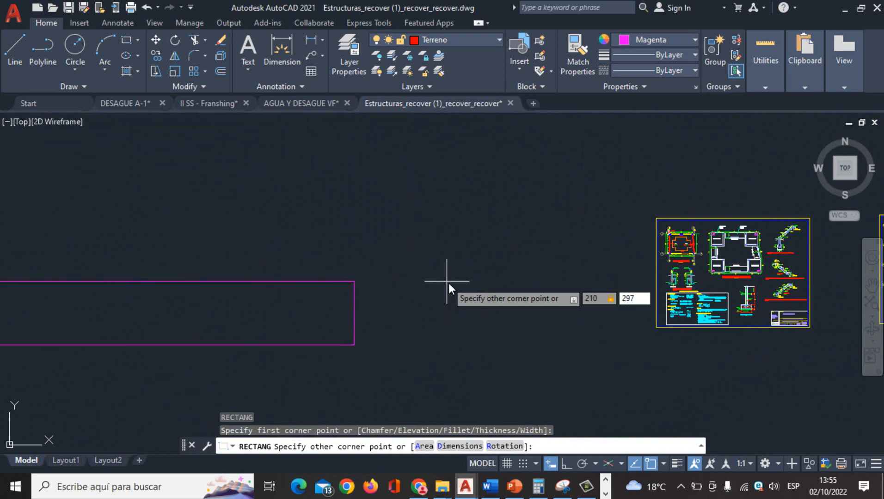
pyautogui.press('Return')
pyautogui.scroll(-4, 550, 287)
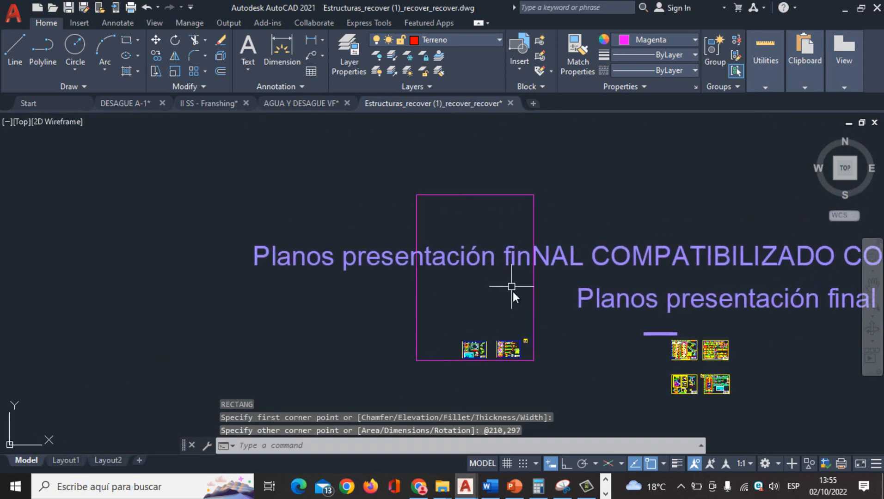
# Step: Move the 210 by 297 rectangle about 257 units to the left, clear of the structural sheets
pyautogui.scroll(2, 476, 312)
pyautogui.write('m')
pyautogui.press('Return')
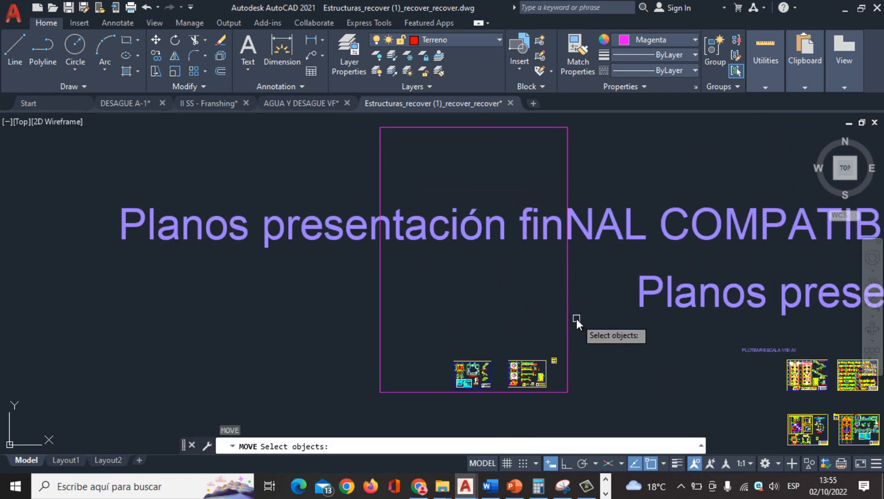
pyautogui.click(576, 319)
pyautogui.click(488, 317)
pyautogui.press('Return')
pyautogui.click(482, 317)
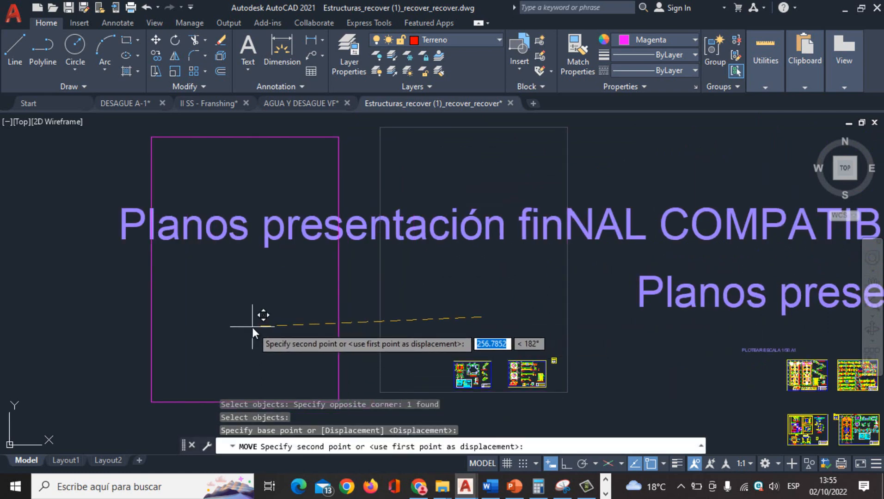
pyautogui.click(253, 328)
pyautogui.scroll(-2, 291, 337)
pyautogui.scroll(2, 301, 337)
pyautogui.press('Escape')
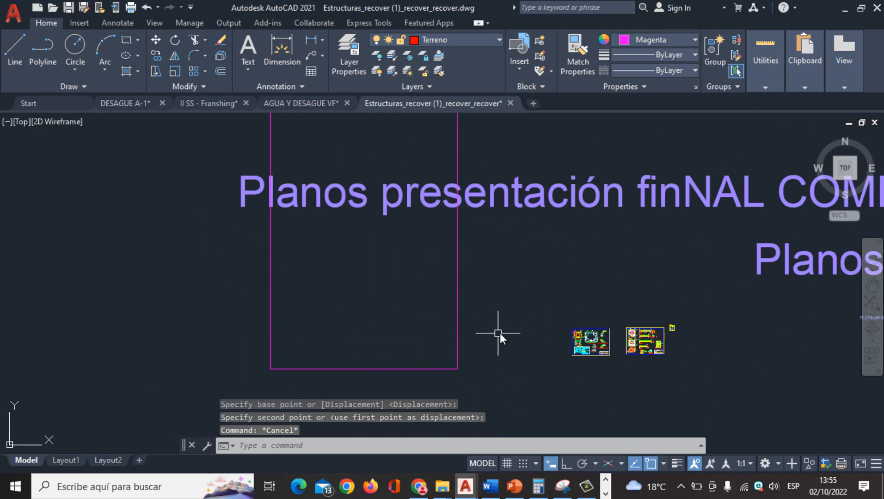
# Step: Compare the size of the 210 by 297 rectangle with the structural sheets beside it
pyautogui.scroll(-2, 488, 331)
pyautogui.moveTo(488, 332)
pyautogui.mouseDown(button='middle')
pyautogui.moveTo(437, 356)
pyautogui.moveTo(459, 354)
pyautogui.moveTo(473, 338)
pyautogui.mouseUp(button='middle')
pyautogui.scroll(2, 528, 348)
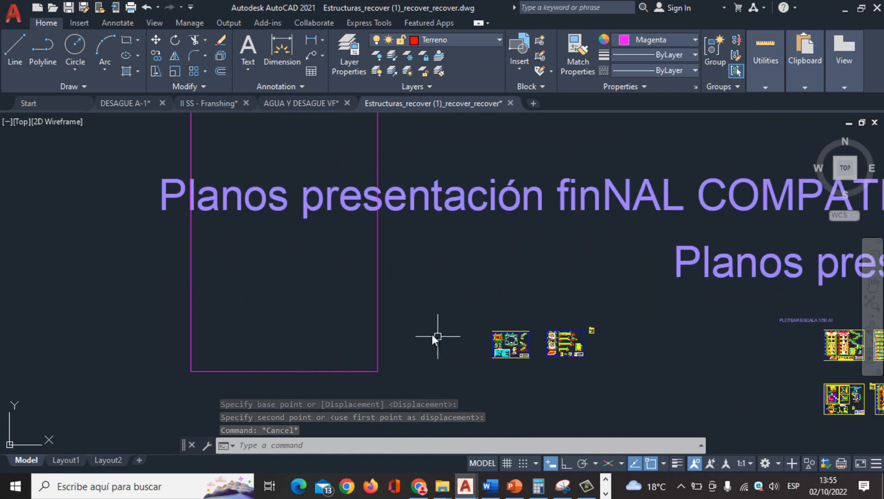
pyautogui.moveTo(426, 302); pyautogui.dragTo(428, 327, button='middle')
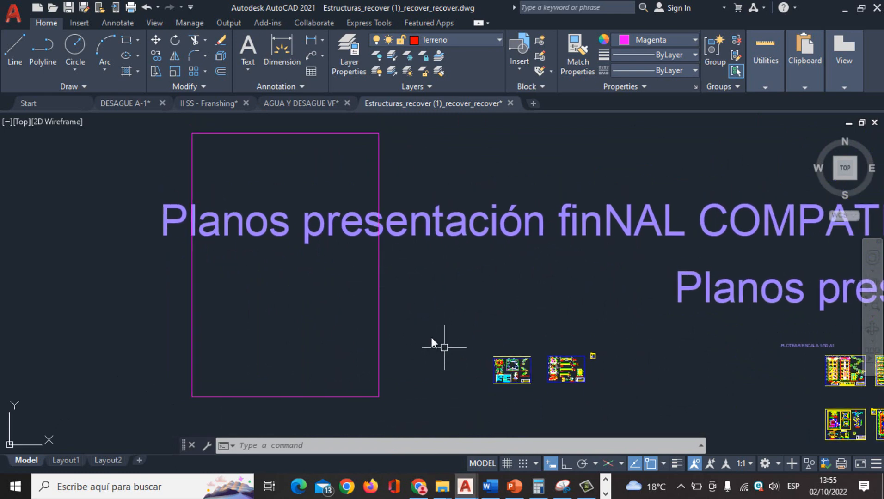
pyautogui.scroll(-4, 375, 286)
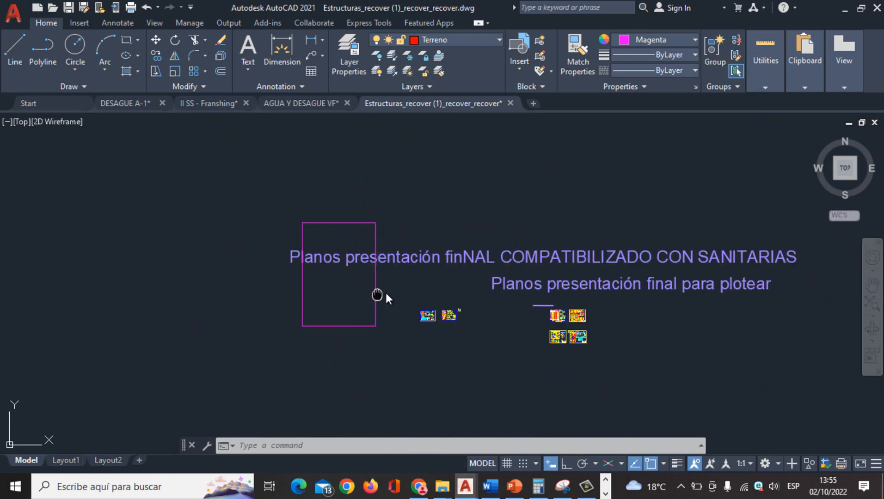
pyautogui.scroll(4, 388, 274)
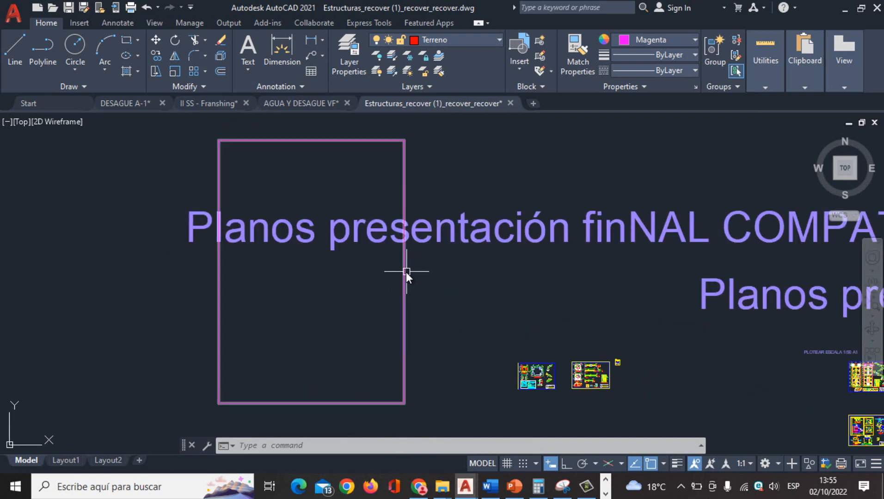
pyautogui.scroll(4, 544, 379)
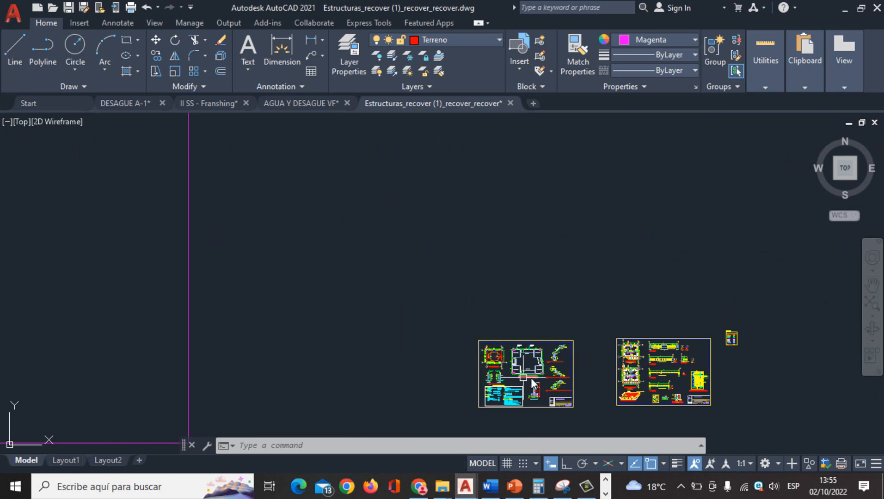
# Step: Scale all of sheet E-01 by a factor of 1000/50 from its frame's lower-left corner
pyautogui.moveTo(531, 394); pyautogui.dragTo(498, 340, button='middle')
pyautogui.write('sc')
pyautogui.press('Return')
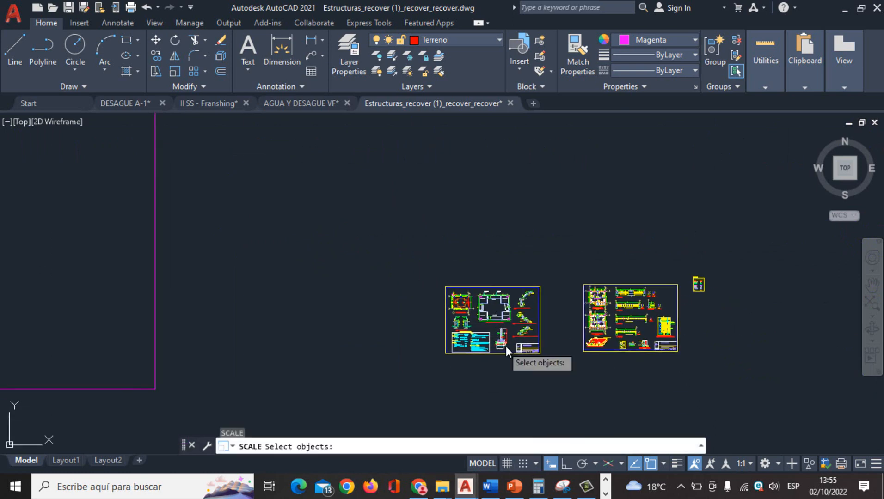
pyautogui.scroll(3, 506, 346)
pyautogui.click(574, 380)
pyautogui.click(355, 215)
pyautogui.scroll(4, 411, 338)
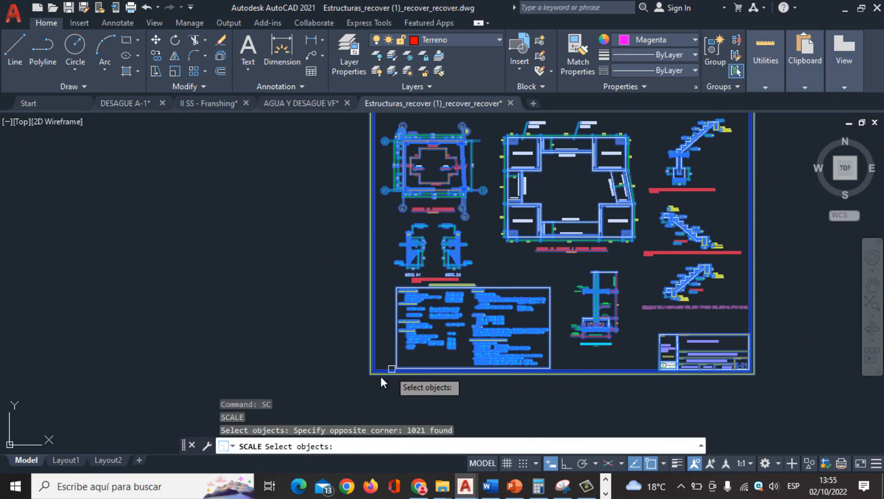
pyautogui.press('Return')
pyautogui.click(370, 374)
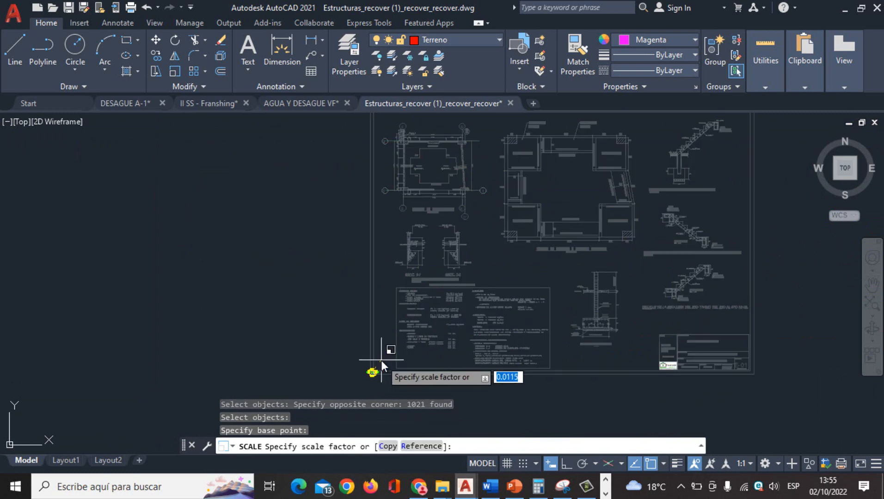
pyautogui.write('100')
pyautogui.write('0/50')
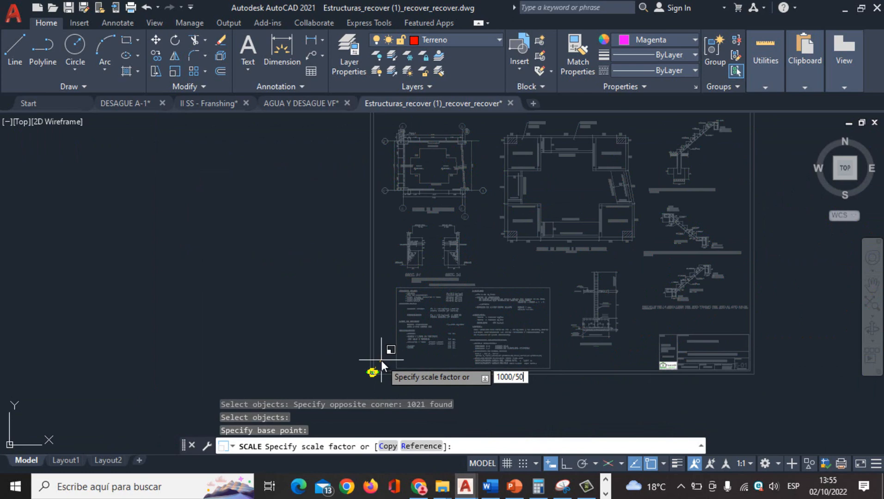
pyautogui.press('Return')
pyautogui.scroll(-8, 545, 299)
pyautogui.scroll(-2, 545, 300)
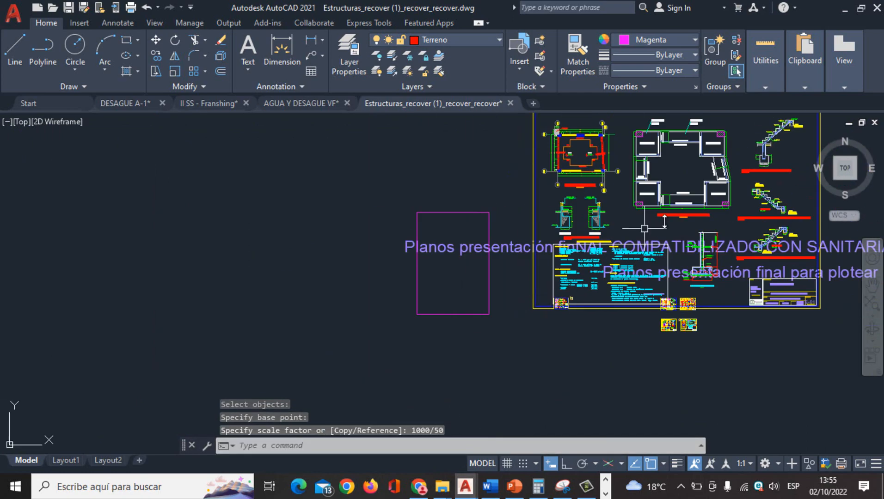
pyautogui.moveTo(669, 176); pyautogui.dragTo(613, 213, button='middle')
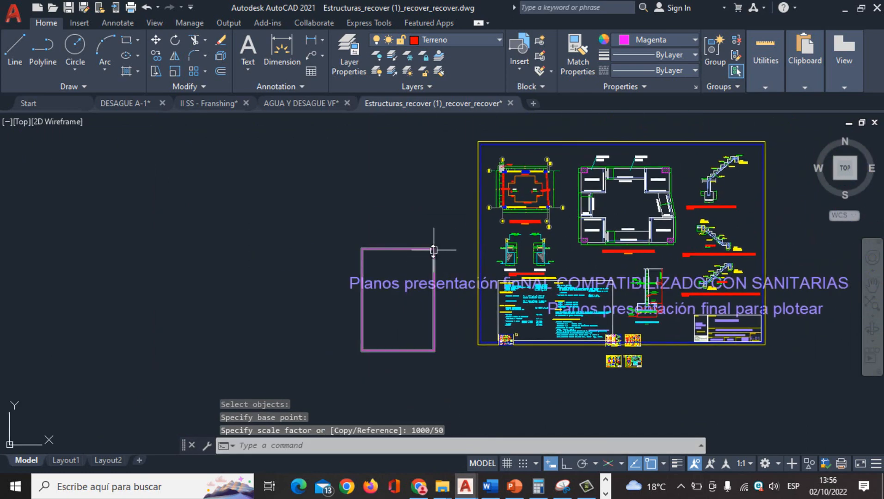
# Step: Undo the scaling of sheet E-01
pyautogui.click(433, 259)
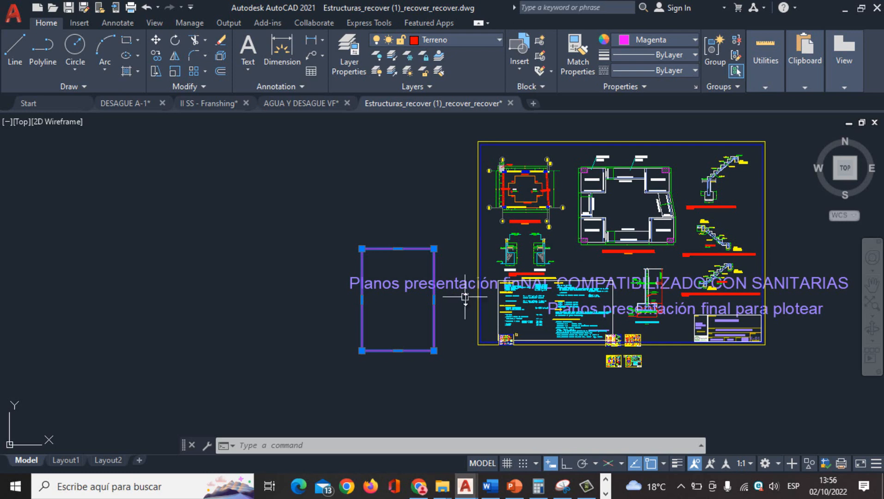
pyautogui.hotkey('ctrl', 'z')
pyautogui.hotkey('ctrl', 'z')
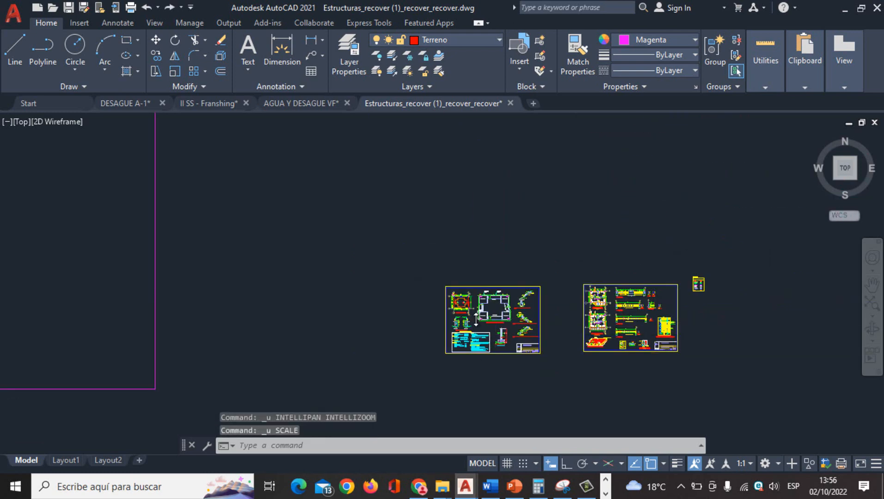
# Step: Examine the foundation, footing and stair drawings on sheet E-01 at their original scale
pyautogui.scroll(-2, 481, 324)
pyautogui.moveTo(385, 325); pyautogui.dragTo(536, 315, button='middle')
pyautogui.scroll(4, 606, 319)
pyautogui.scroll(5, 611, 307)
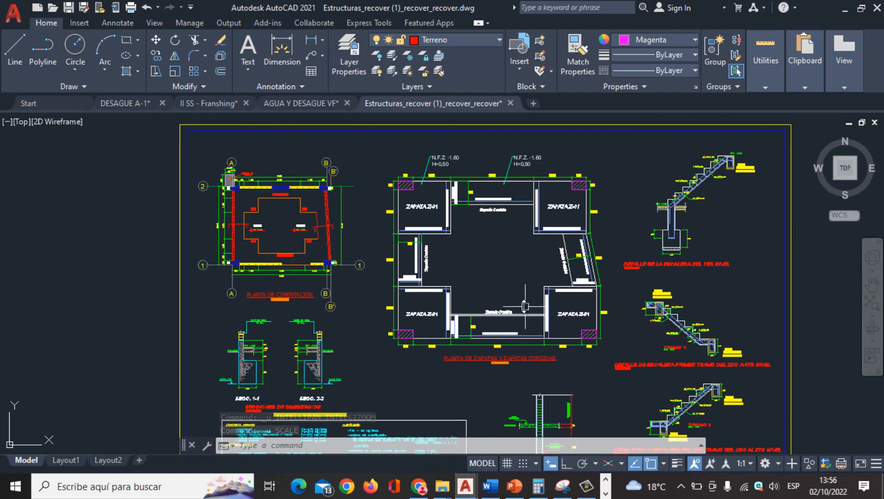
pyautogui.scroll(3, 522, 240)
pyautogui.scroll(-2, 583, 296)
pyautogui.scroll(-2, 557, 356)
pyautogui.moveTo(557, 356); pyautogui.dragTo(549, 291, button='middle')
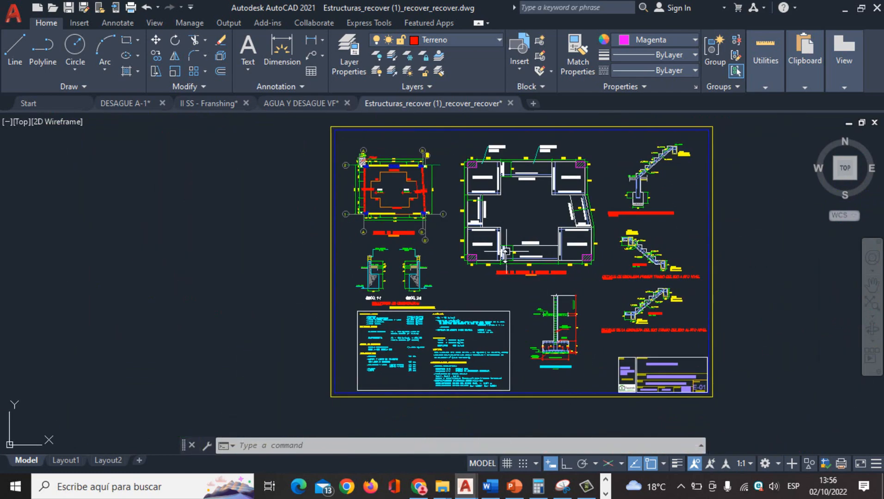
# Step: Compare the paper-size rectangle with sheets E-01 and E-02 at their original scale
pyautogui.scroll(-3, 508, 286)
pyautogui.moveTo(215, 274); pyautogui.dragTo(567, 333, button='middle')
pyautogui.scroll(-5, 555, 326)
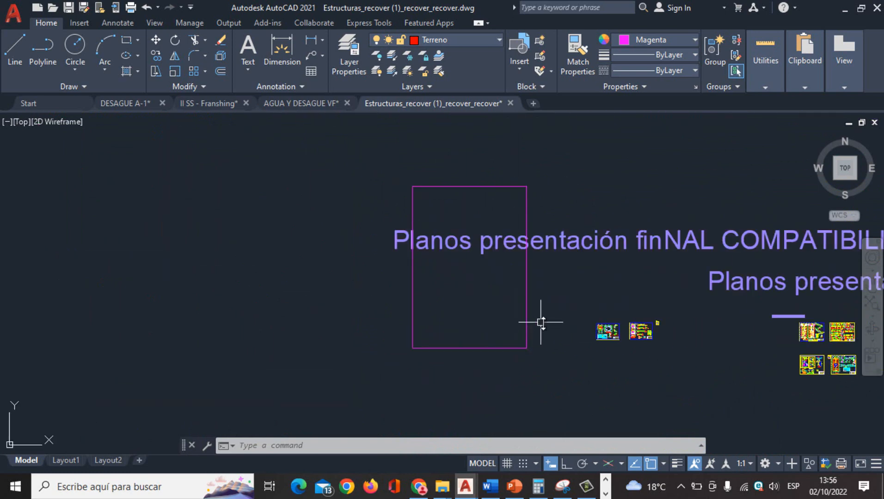
pyautogui.scroll(2, 578, 323)
pyautogui.scroll(5, 581, 319)
pyautogui.scroll(-5, 369, 256)
pyautogui.moveTo(332, 204); pyautogui.dragTo(393, 294, button='middle')
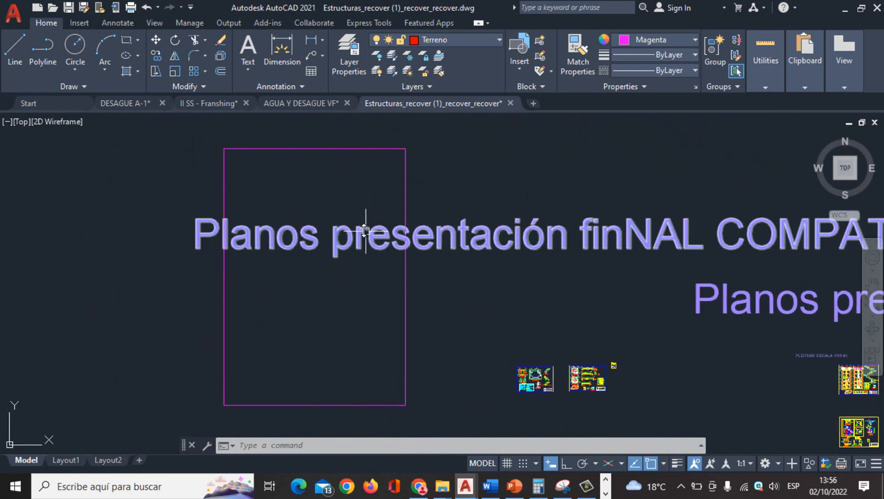
pyautogui.click(404, 307)
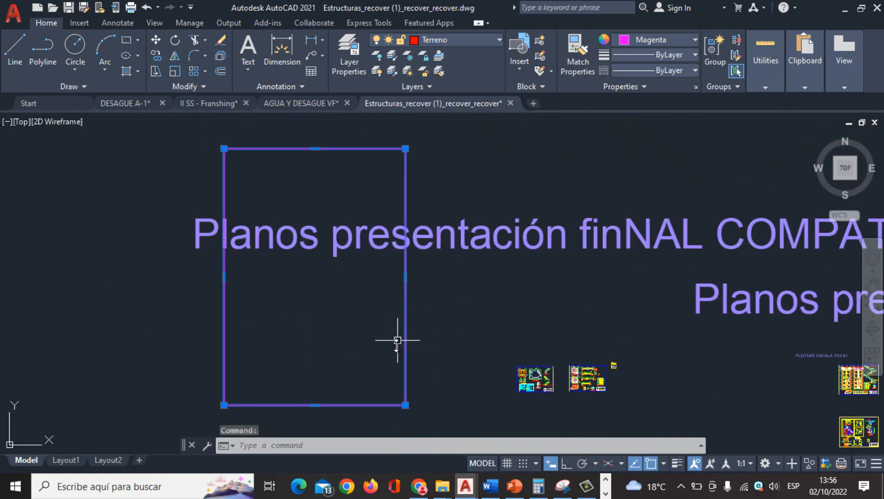
pyautogui.scroll(4, 483, 369)
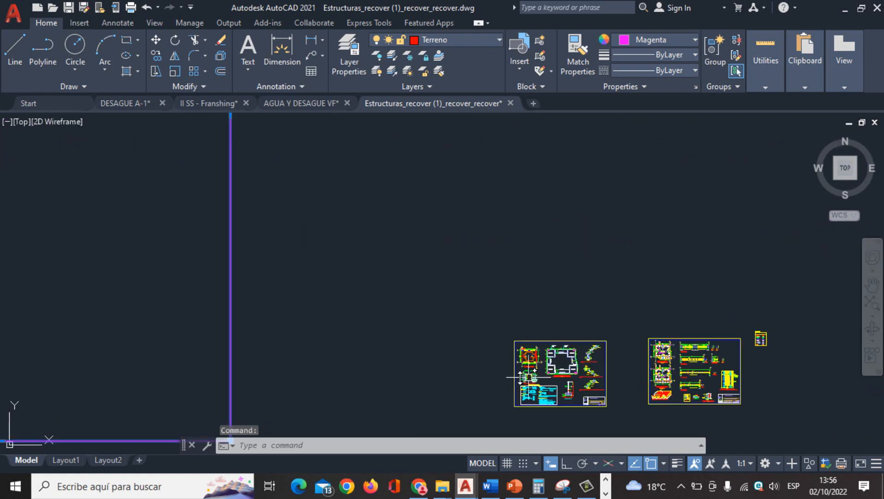
pyautogui.scroll(-2, 492, 362)
pyautogui.moveTo(492, 361); pyautogui.dragTo(464, 350, button='middle')
pyautogui.scroll(3, 465, 350)
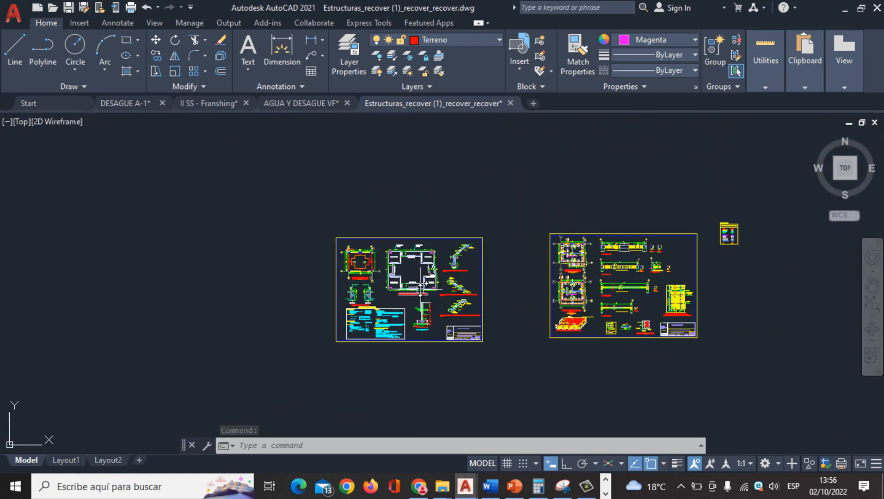
pyautogui.scroll(2, 419, 291)
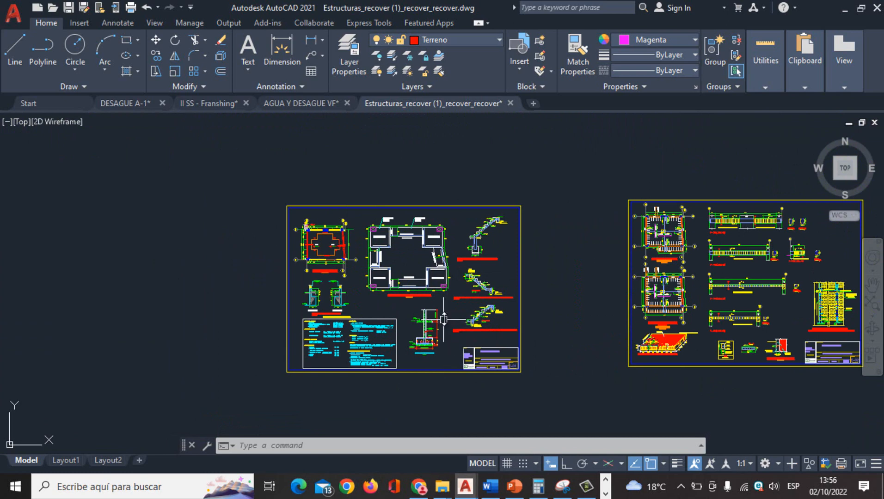
pyautogui.scroll(-4, 430, 314)
pyautogui.moveTo(283, 295); pyautogui.dragTo(515, 308, button='middle')
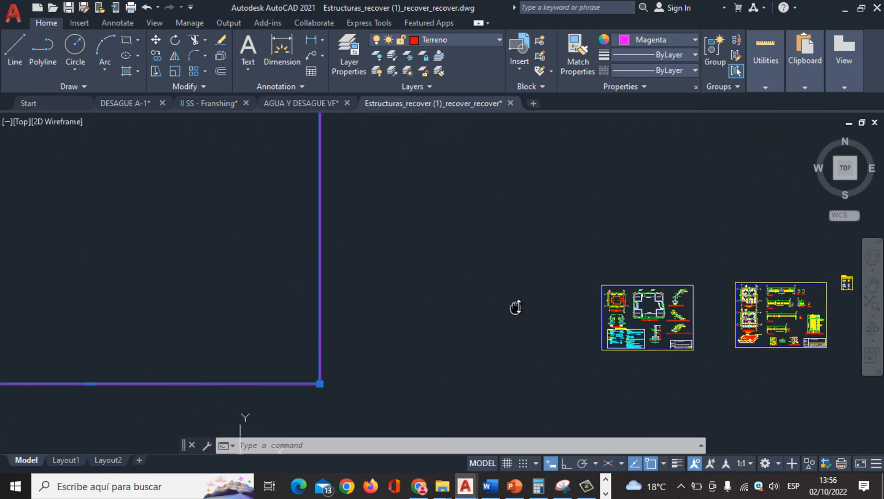
# Step: Scale the paper-size rectangle by a factor of 50/1000 from its lower-left corner
pyautogui.scroll(-2, 439, 300)
pyautogui.moveTo(426, 299); pyautogui.dragTo(507, 329, button='middle')
pyautogui.press('Escape')
pyautogui.write('sc')
pyautogui.press('Return')
pyautogui.click(512, 374)
pyautogui.click(396, 291)
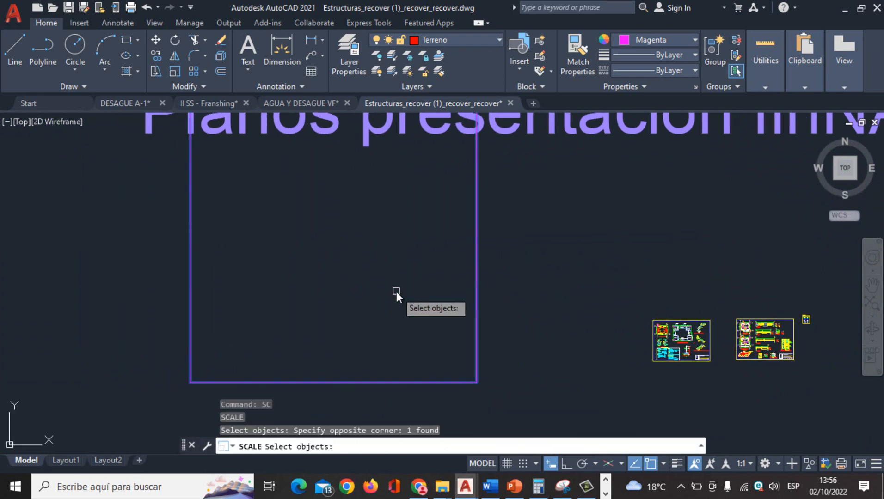
pyautogui.scroll(-4, 380, 259)
pyautogui.scroll(2, 381, 281)
pyautogui.press('Return')
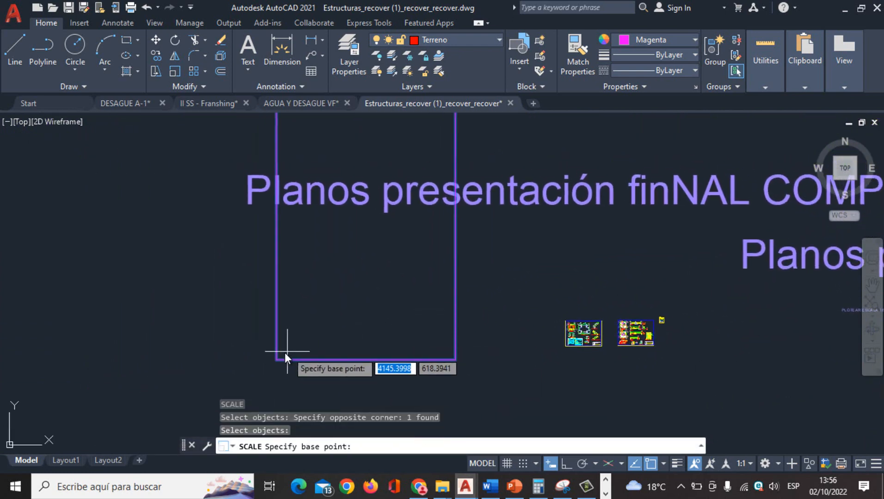
pyautogui.click(277, 360)
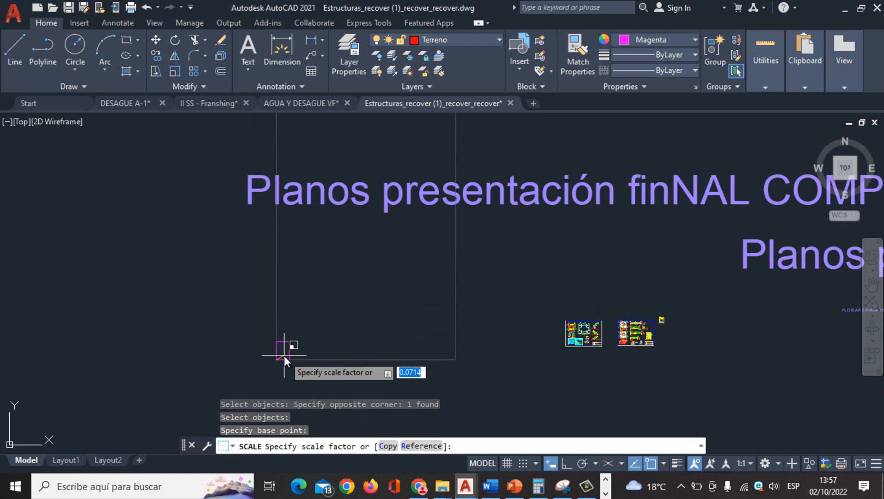
pyautogui.write('50/1000')
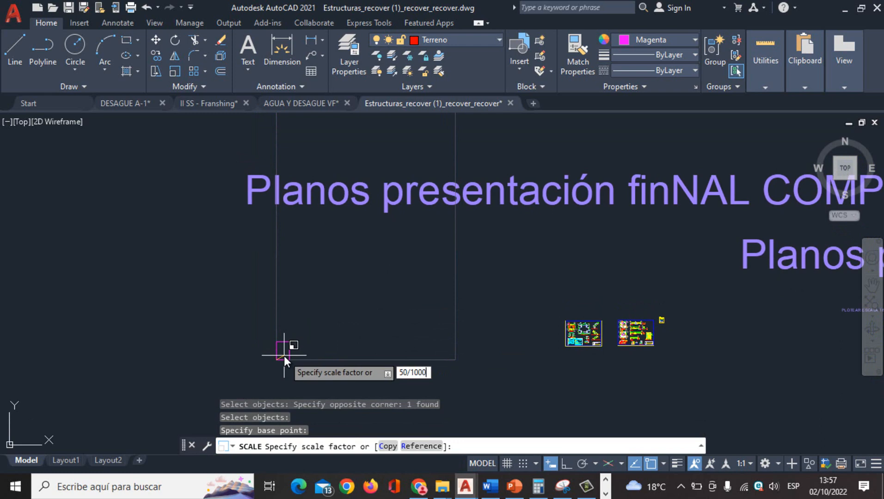
pyautogui.press('Return')
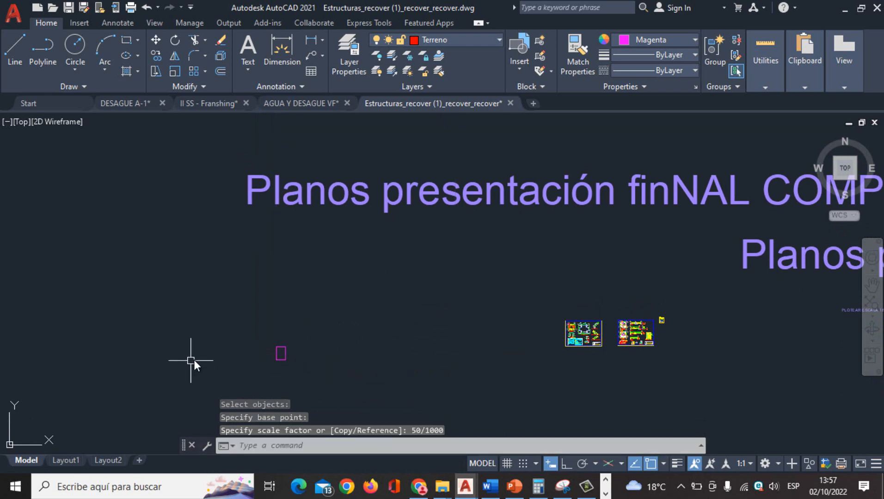
# Step: Move the scaled paper rectangle close to the outer side of sheet E-01
pyautogui.scroll(2, 195, 359)
pyautogui.write('m')
pyautogui.press('Return')
pyautogui.click(355, 375)
pyautogui.click(326, 346)
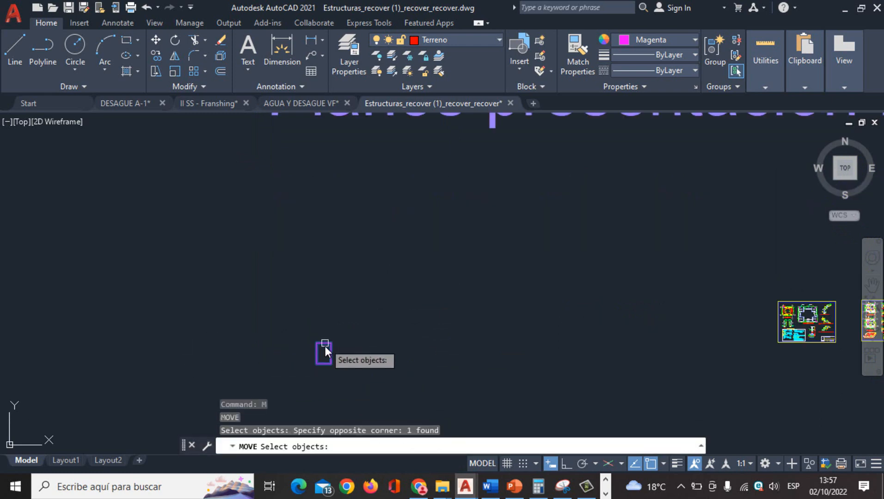
pyautogui.press('Return')
pyautogui.click(311, 379)
pyautogui.scroll(2, 696, 312)
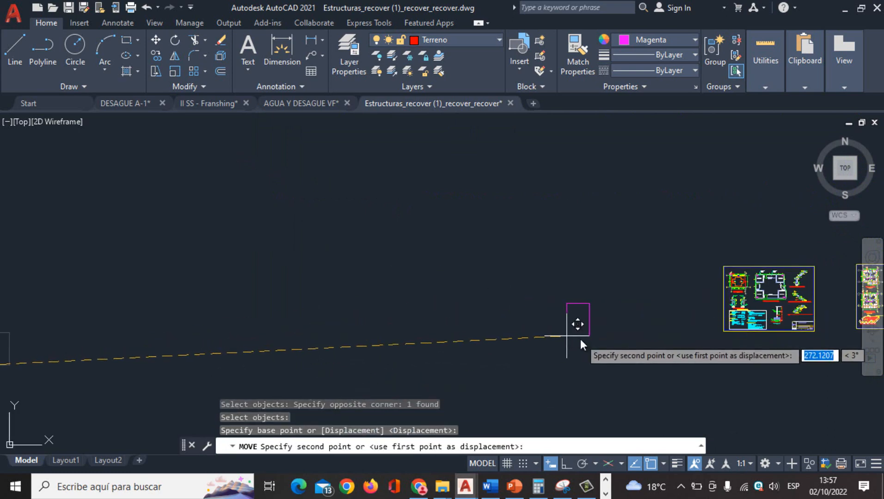
pyautogui.press('Escape')
# Step: Copy the scaled rectangle once to its right so the two share a vertical edge
pyautogui.write('co')
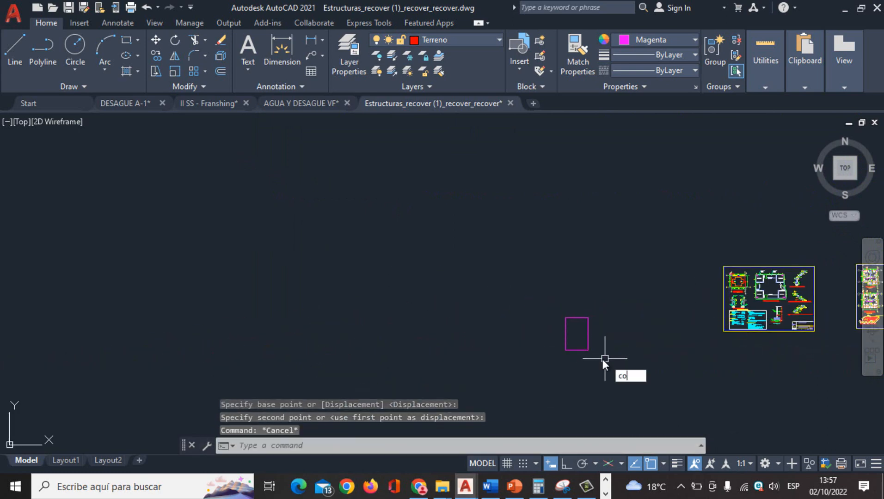
pyautogui.press('Return')
pyautogui.scroll(3, 591, 349)
pyautogui.click(599, 337)
pyautogui.click(567, 316)
pyautogui.press('Return')
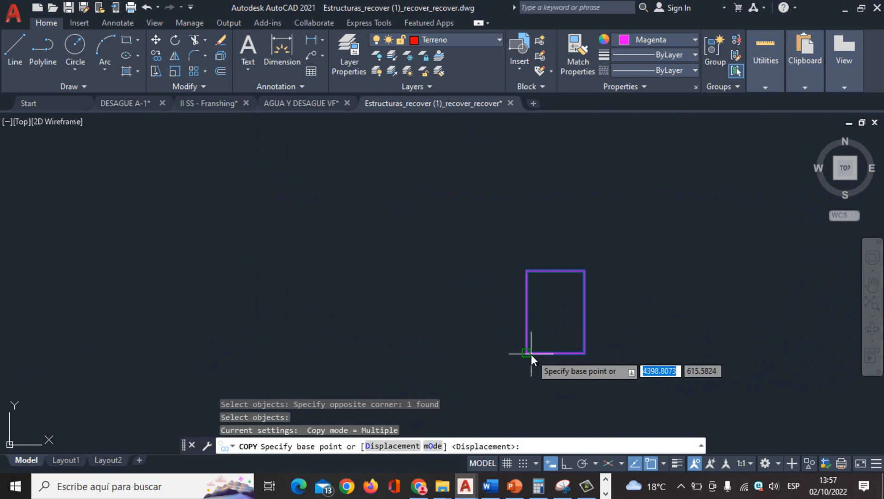
pyautogui.click(531, 354)
pyautogui.click(585, 354)
pyautogui.press('Escape')
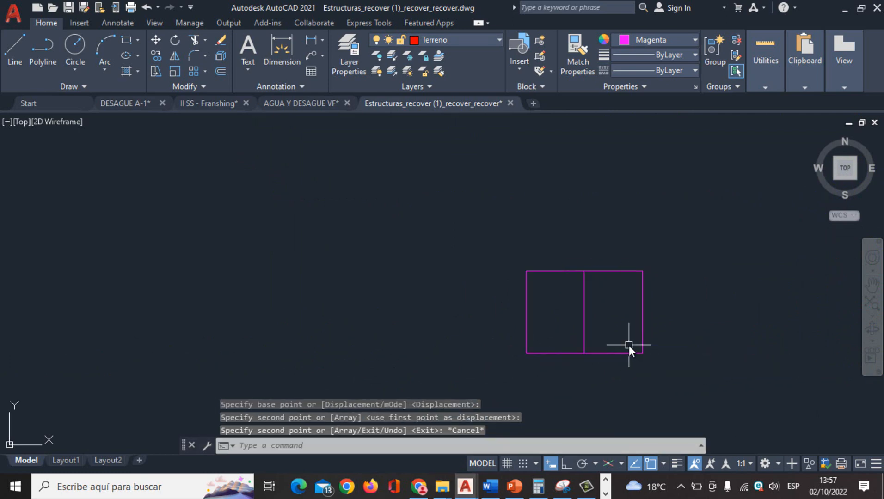
# Step: Copy the pair of rectangles directly above itself to form a two-by-two block
pyautogui.write('co')
pyautogui.press('Return')
pyautogui.click(667, 366)
pyautogui.click(493, 271)
pyautogui.press('Return')
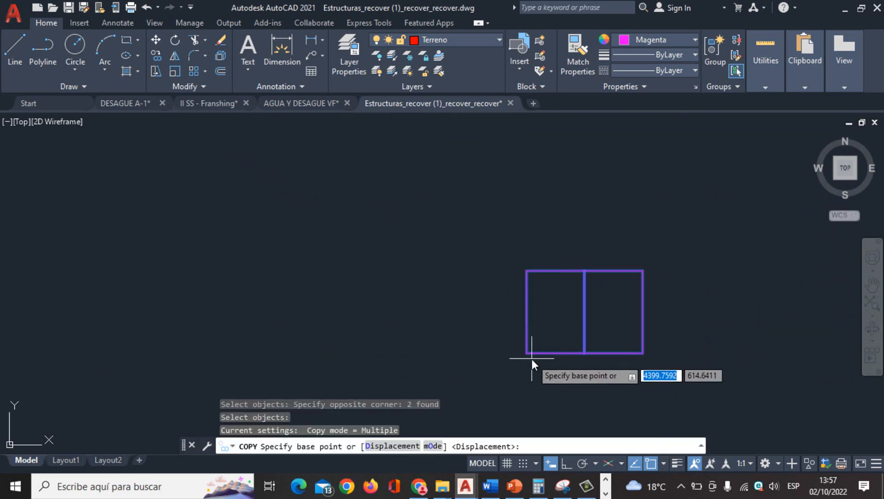
pyautogui.click(527, 354)
pyautogui.click(528, 271)
pyautogui.press('Escape')
pyautogui.scroll(-2, 649, 306)
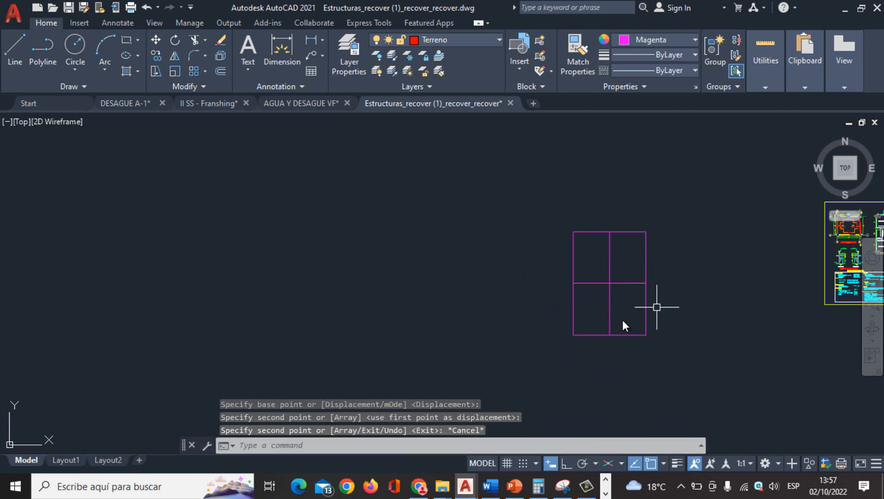
# Step: Copy the four-rectangle block to its right so the grid is four columns by two rows
pyautogui.scroll(-2, 568, 341)
pyautogui.write('co')
pyautogui.press('Return')
pyautogui.scroll(3, 573, 372)
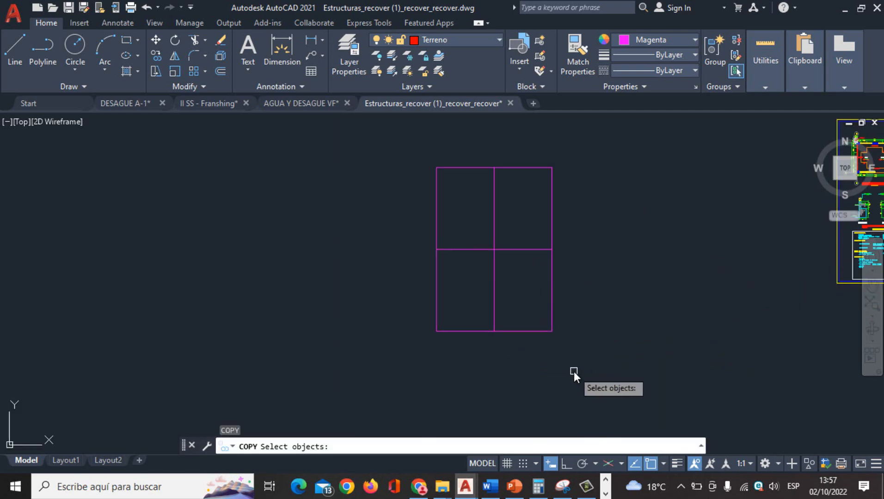
pyautogui.click(574, 372)
pyautogui.click(408, 167)
pyautogui.press('Return')
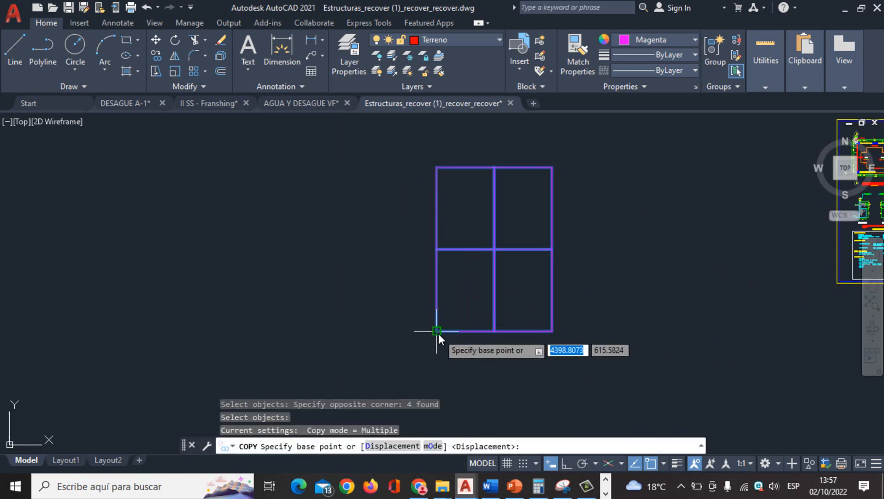
pyautogui.click(436, 331)
pyautogui.click(551, 331)
pyautogui.scroll(-2, 611, 311)
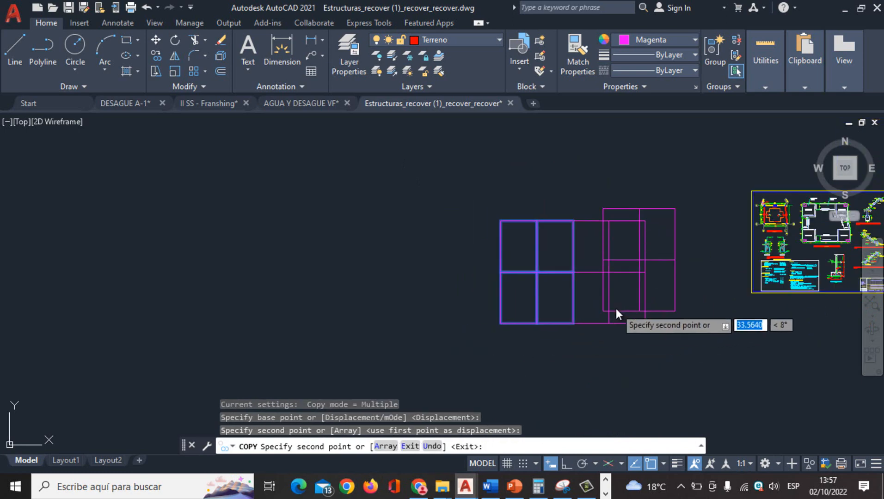
pyautogui.moveTo(616, 308); pyautogui.dragTo(546, 331, button='middle')
pyautogui.press('Escape')
pyautogui.press('Escape')
# Step: Trim away interior dividing lines of the eight-rectangle grid with fence cuts across its middle
pyautogui.write('trim')
pyautogui.press('Return')
pyautogui.press('Return')
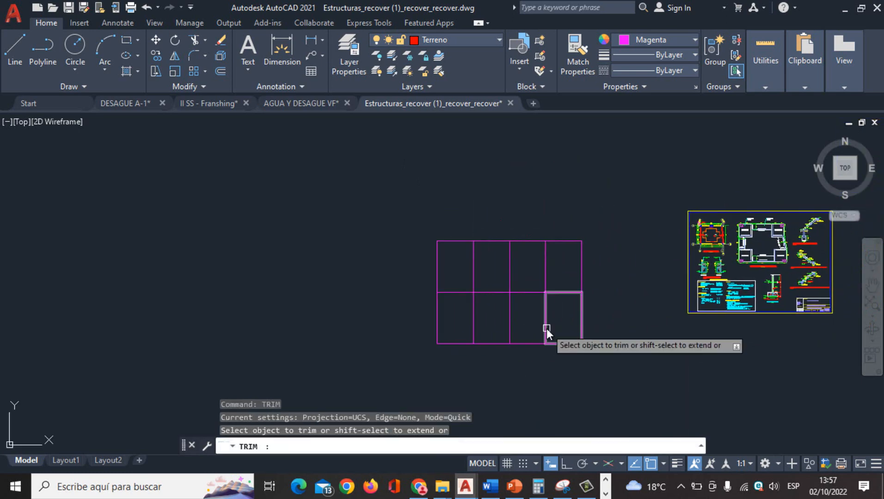
pyautogui.click(558, 329)
pyautogui.click(464, 265)
pyautogui.click(537, 308)
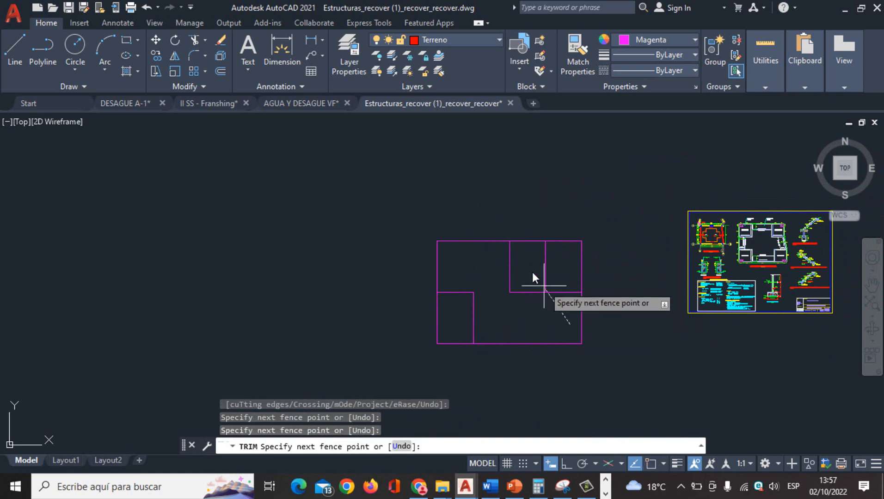
pyautogui.click(505, 271)
pyautogui.press('Escape')
pyautogui.press('Escape')
# Step: Trim the remaining interior lines of the grid, leaving only its outer boundary
pyautogui.write('t')
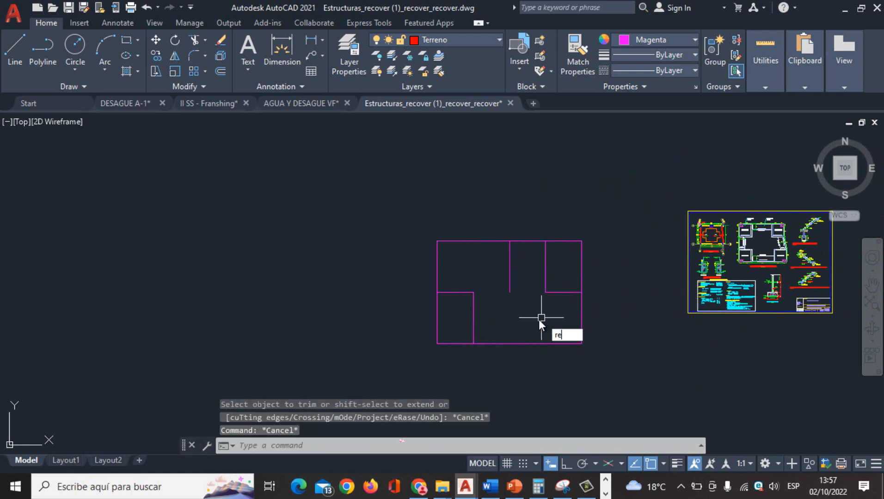
pyautogui.press('Escape')
pyautogui.write('trim')
pyautogui.press('Return')
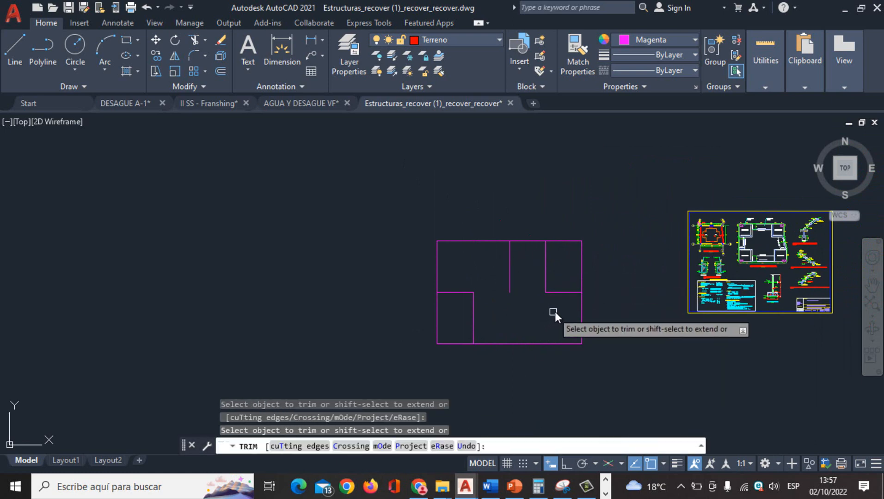
pyautogui.scroll(3, 554, 305)
pyautogui.click(549, 290)
pyautogui.click(472, 261)
pyautogui.click(419, 289)
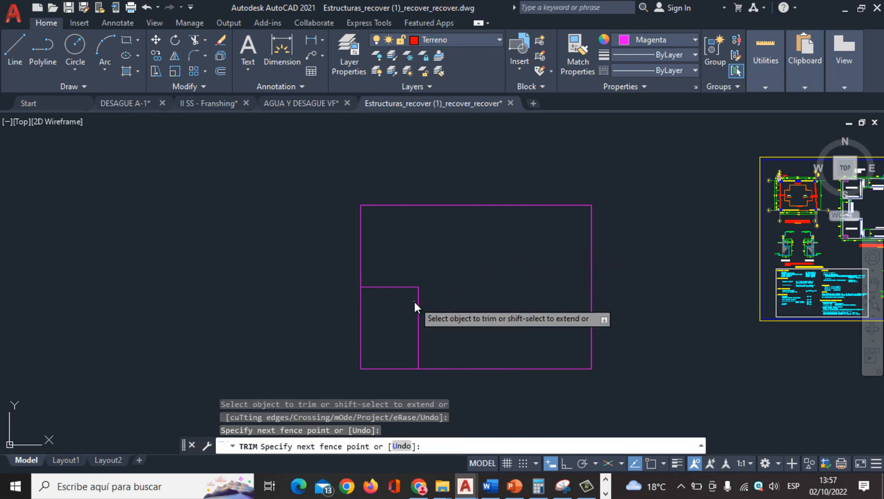
pyautogui.click(414, 302)
pyautogui.click(405, 284)
pyautogui.click(398, 297)
pyautogui.press('Escape')
pyautogui.scroll(-2, 462, 299)
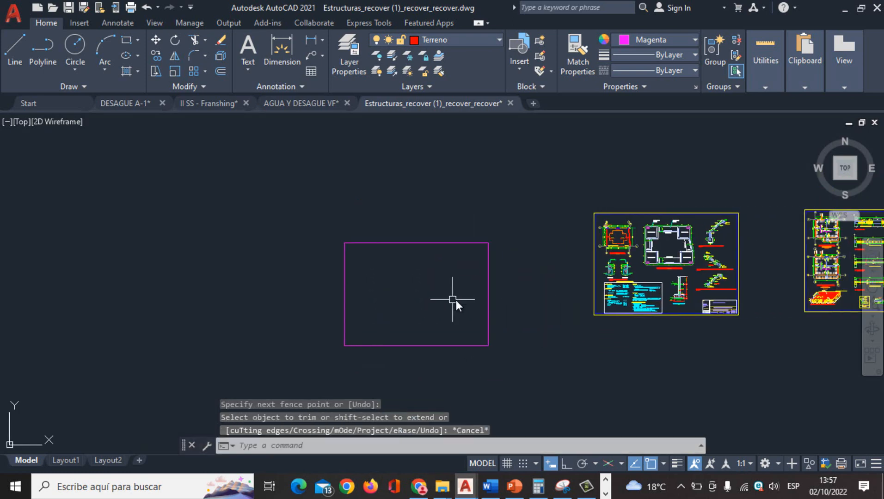
# Step: Compare the outer boundary with sheet E-01's frame by aligning their lower-right corners in a trial move, and cancel the move
pyautogui.write('m')
pyautogui.press('Return')
pyautogui.click(535, 356)
pyautogui.click(317, 227)
pyautogui.press('Return')
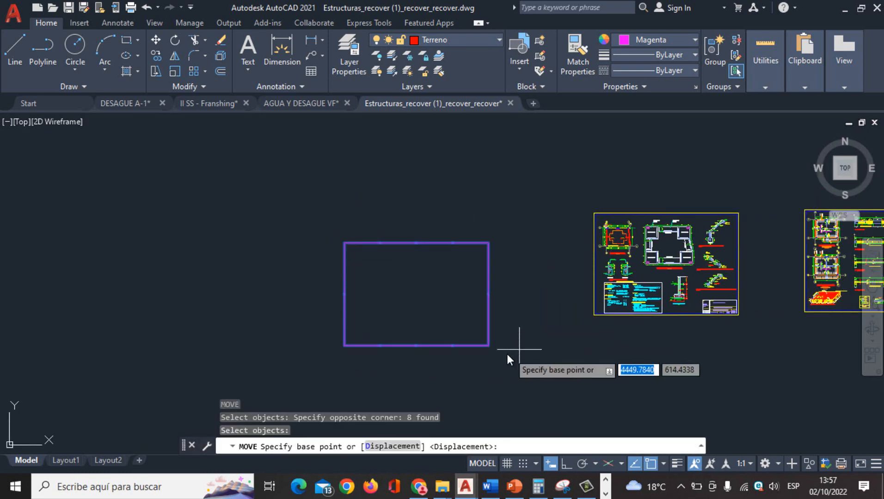
pyautogui.click(488, 344)
pyautogui.scroll(2, 732, 299)
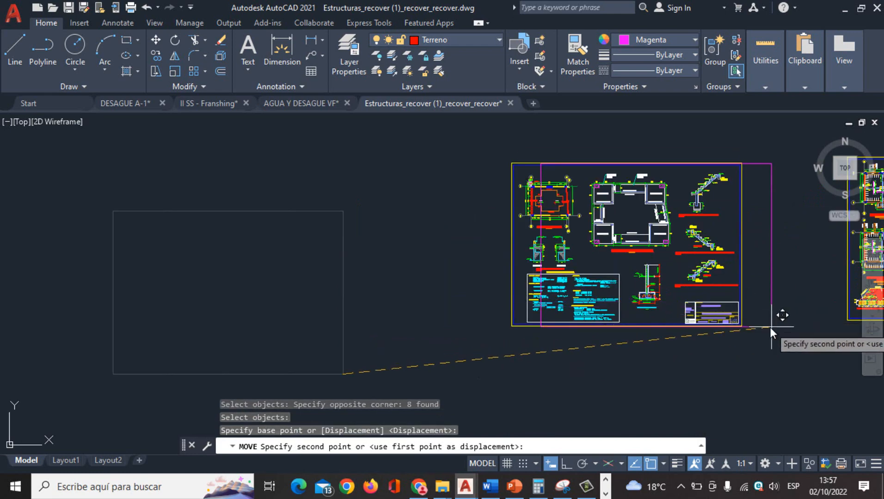
pyautogui.scroll(4, 763, 327)
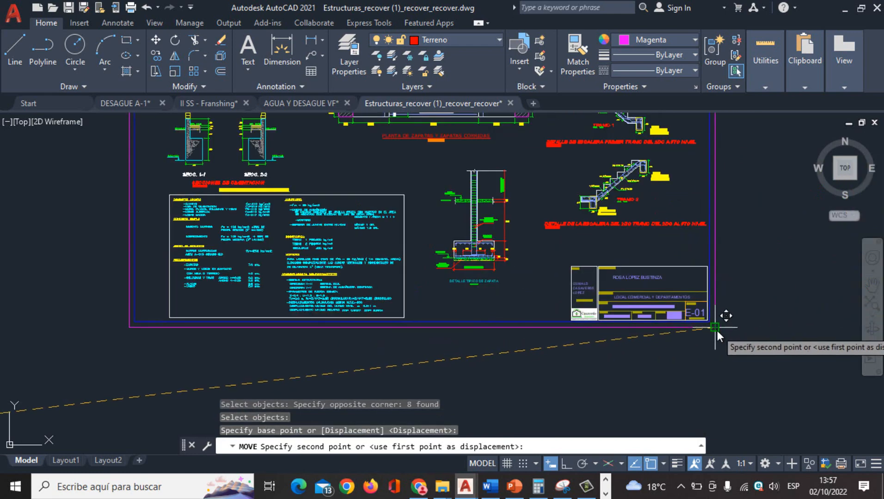
pyautogui.scroll(-4, 717, 331)
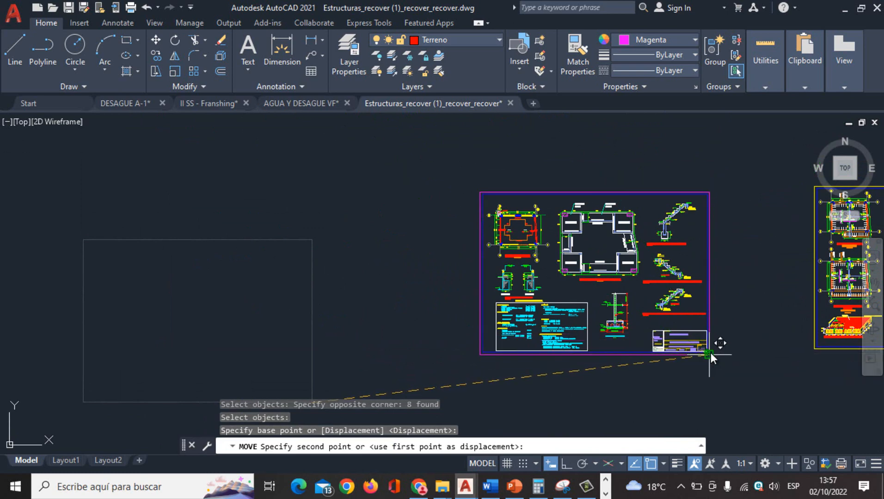
pyautogui.scroll(2, 710, 354)
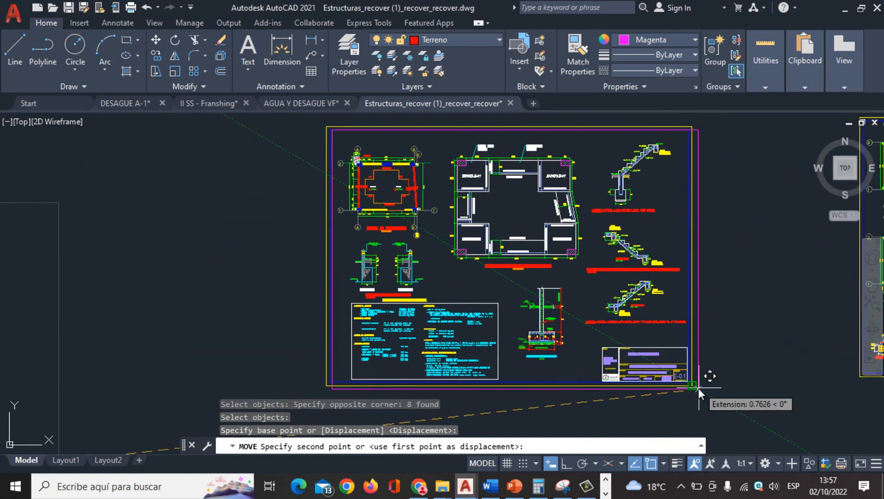
pyautogui.scroll(-3, 693, 386)
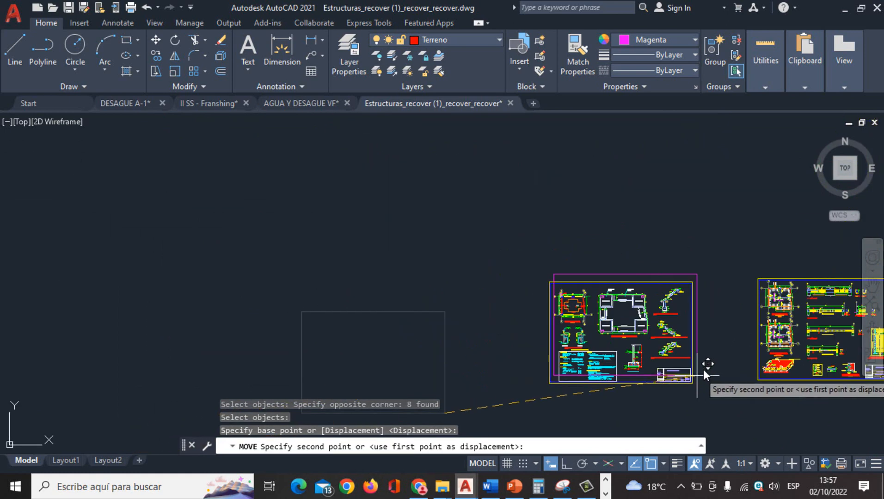
pyautogui.moveTo(703, 370); pyautogui.dragTo(590, 346, button='middle')
pyautogui.press('Escape')
# Step: Open the plot settings for the model, apply the <Previous plot> page setup and choose the monochrome.ctb plot style table
pyautogui.scroll(2, 597, 348)
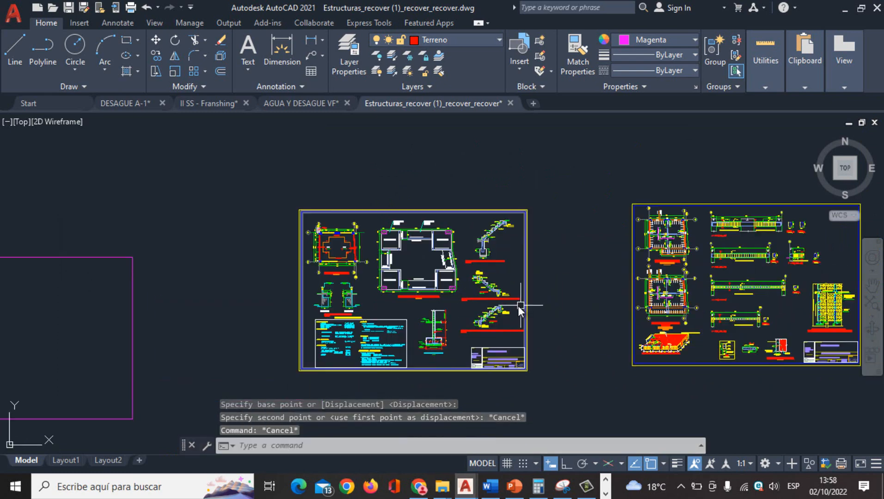
pyautogui.moveTo(517, 302); pyautogui.dragTo(497, 274, button='middle')
pyautogui.scroll(2, 401, 275)
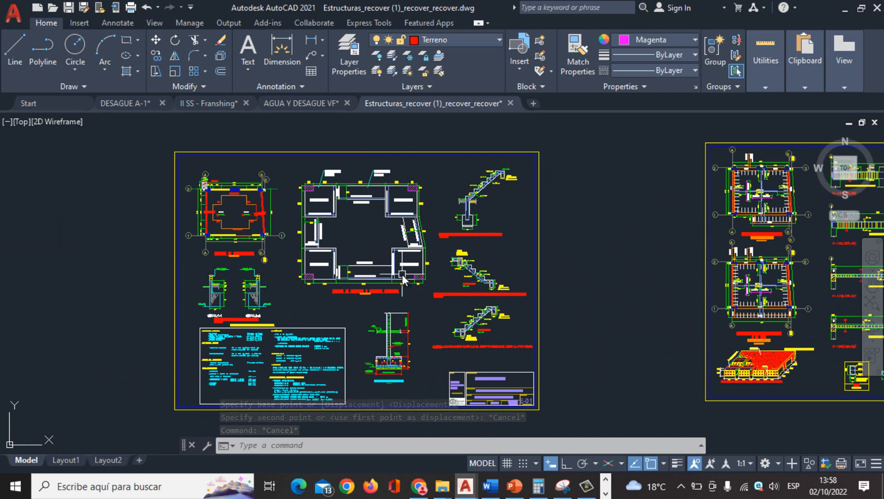
pyautogui.hotkey('ctrl', 'p')
pyautogui.click(403, 277)
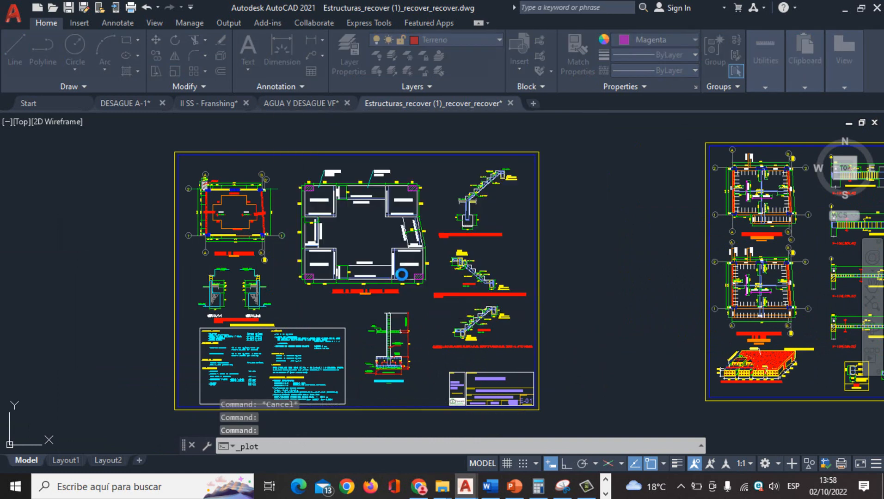
pyautogui.click(340, 106)
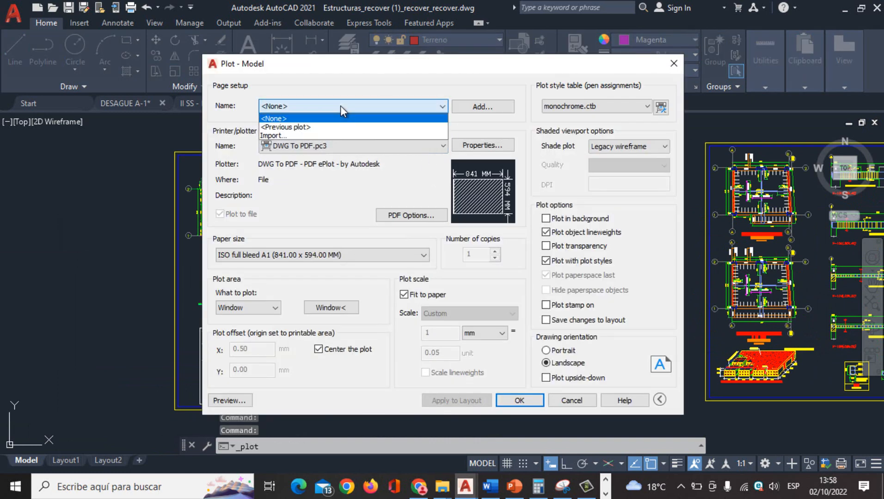
pyautogui.click(257, 119)
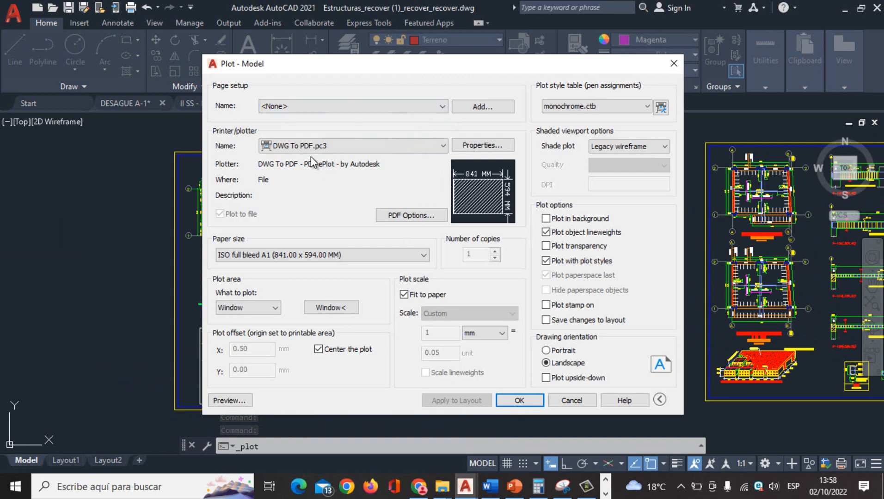
pyautogui.click(363, 111)
pyautogui.click(345, 122)
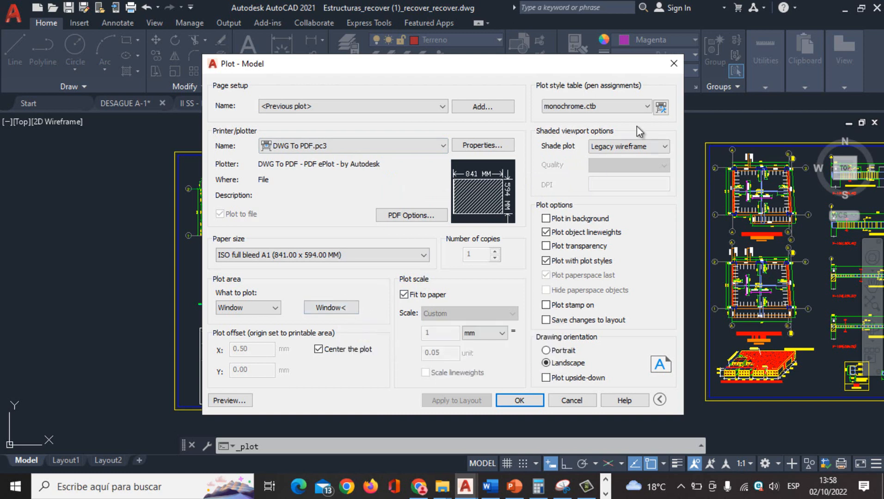
pyautogui.click(647, 106)
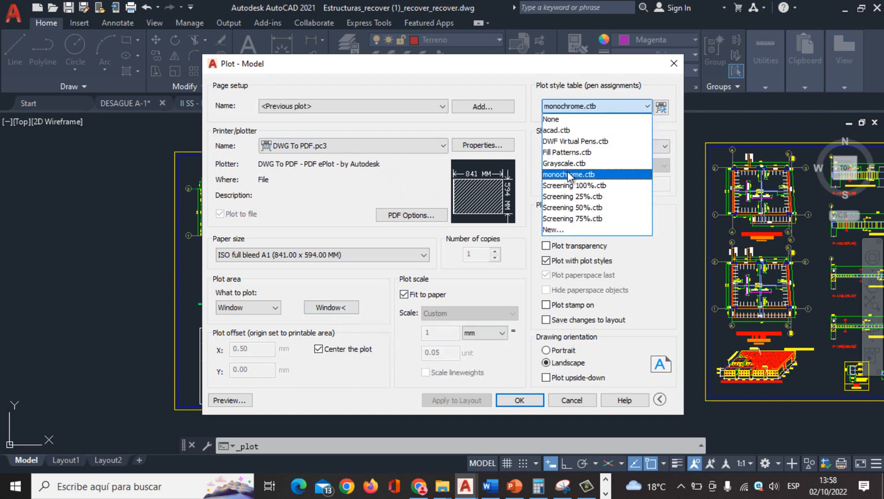
pyautogui.click(534, 90)
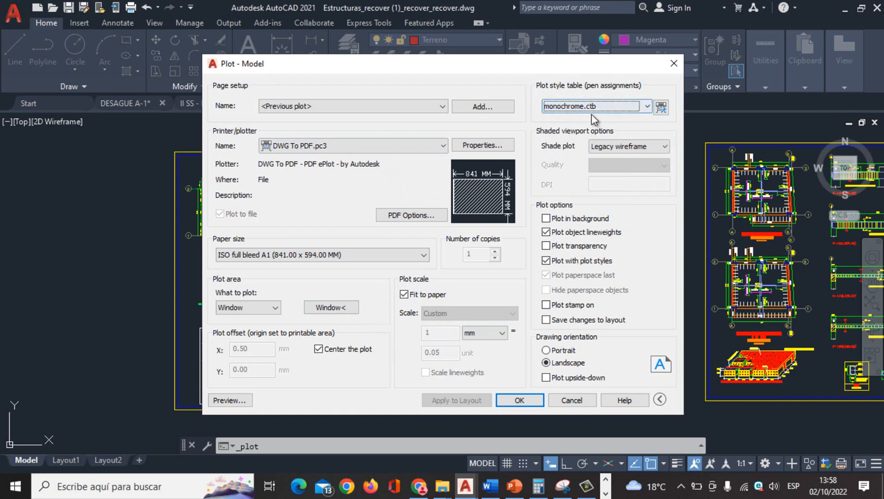
# Step: Review the lineweights assigned to the colours in the monochrome.ctb plot style table, and close its editor without saving
pyautogui.click(661, 108)
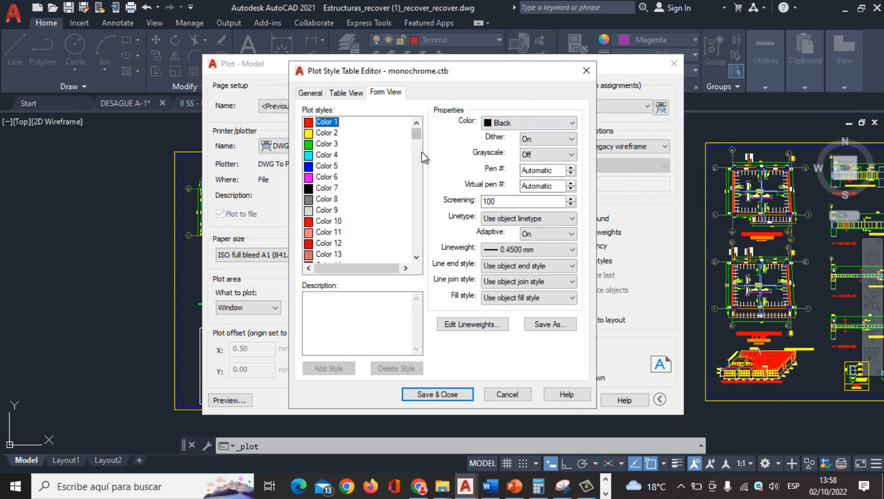
pyautogui.click(335, 133)
pyautogui.click(336, 122)
pyautogui.click(330, 147)
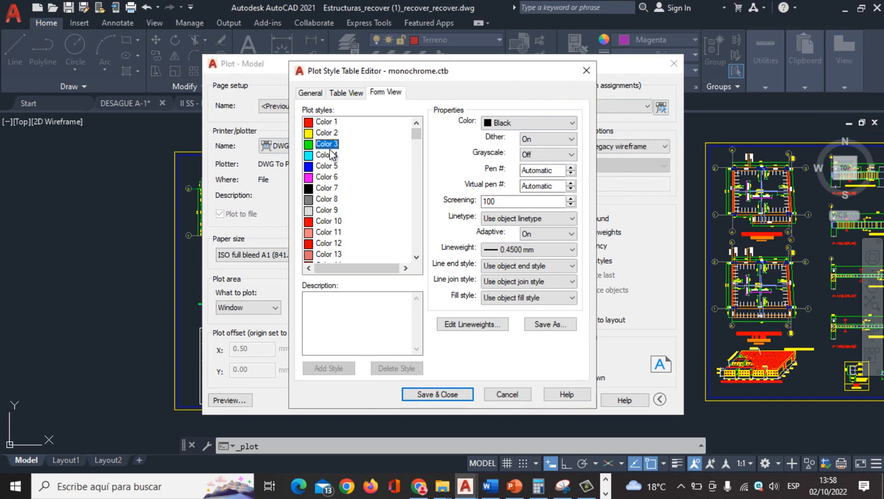
pyautogui.click(334, 178)
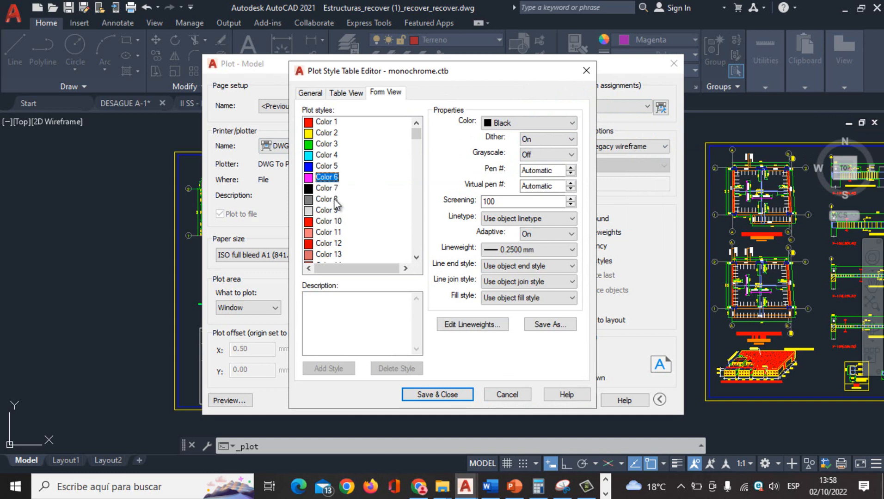
pyautogui.click(333, 199)
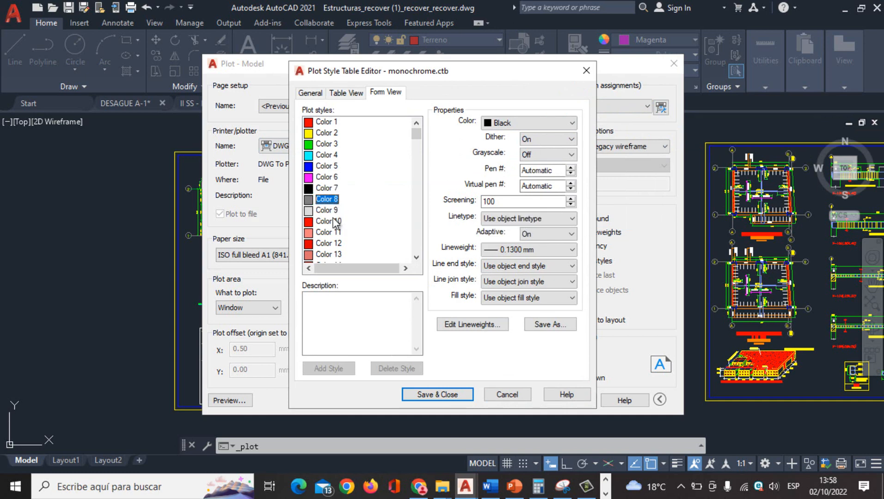
pyautogui.click(333, 221)
pyautogui.click(332, 144)
pyautogui.click(334, 122)
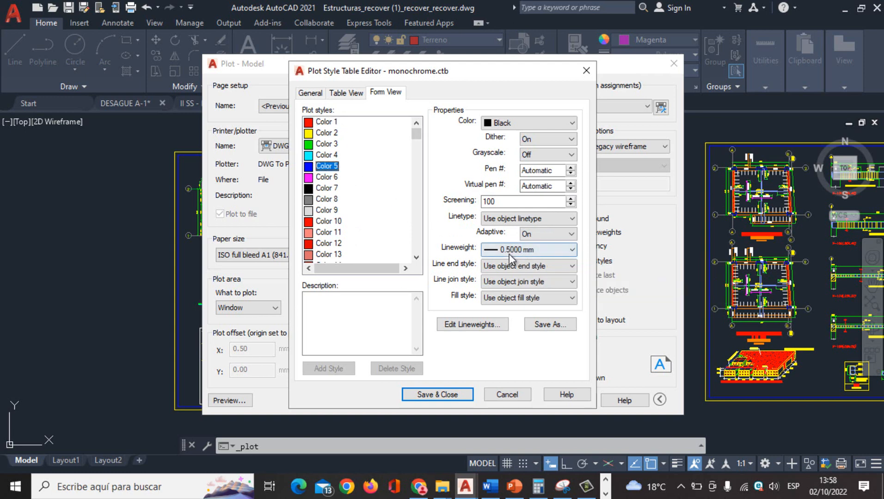
pyautogui.click(587, 70)
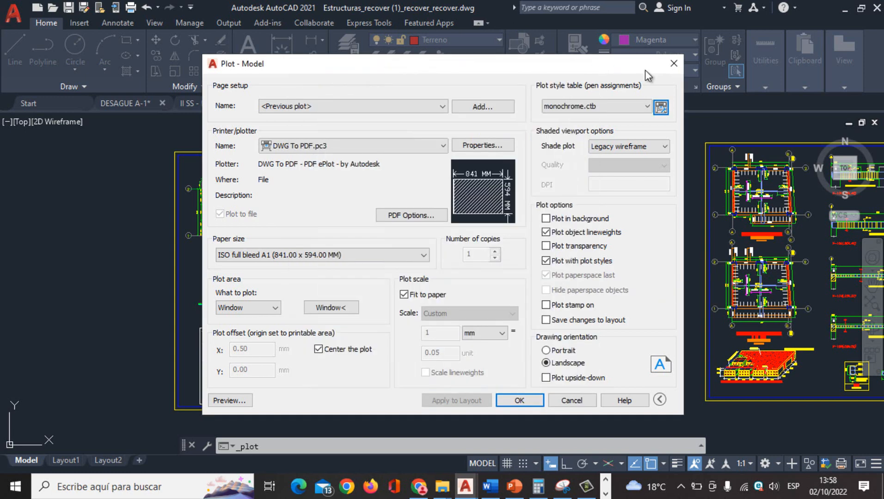
# Step: Leave the plot settings and check the colour lineweight table beside sheet E-02
pyautogui.click(674, 64)
pyautogui.moveTo(682, 288); pyautogui.dragTo(659, 243, button='middle')
pyautogui.moveTo(834, 190); pyautogui.dragTo(575, 258, button='middle')
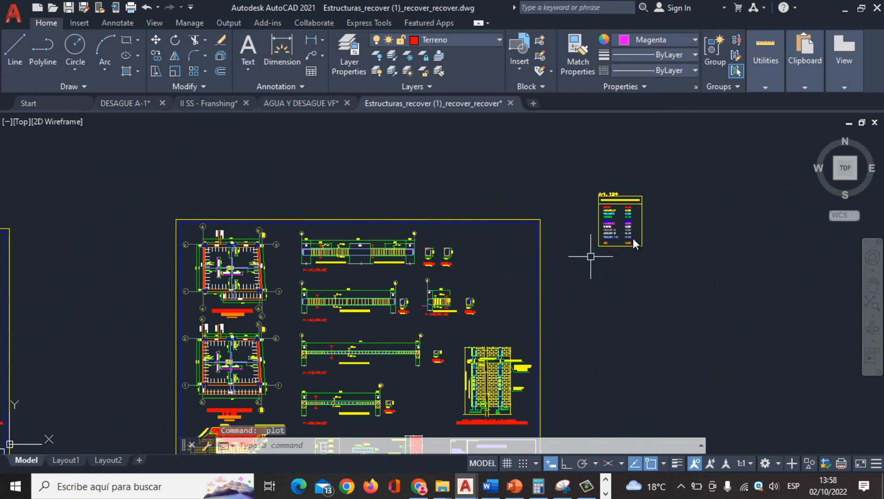
pyautogui.scroll(6, 640, 227)
pyautogui.scroll(-8, 531, 231)
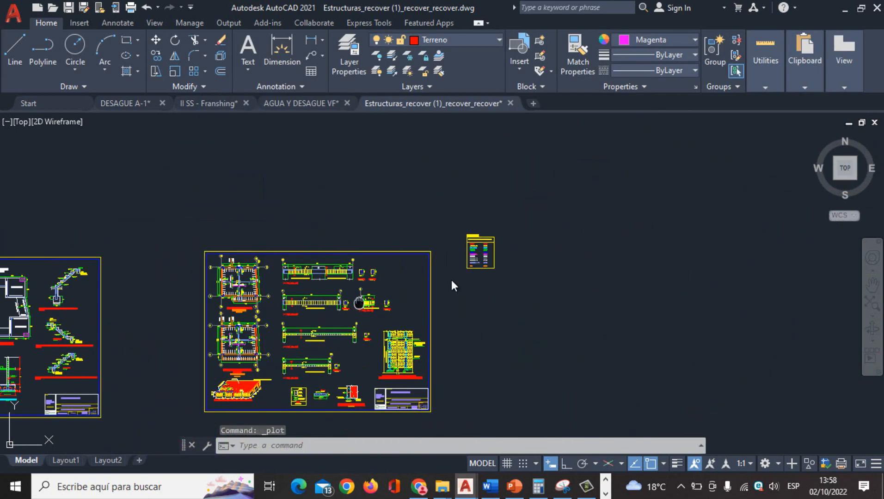
pyautogui.moveTo(344, 309); pyautogui.dragTo(748, 210, button='middle')
# Step: Reopen the single-sheet plot settings with the <Previous plot> page setup and window sheet E-01's outer frame as the plot area
pyautogui.hotkey('ctrl', 'p')
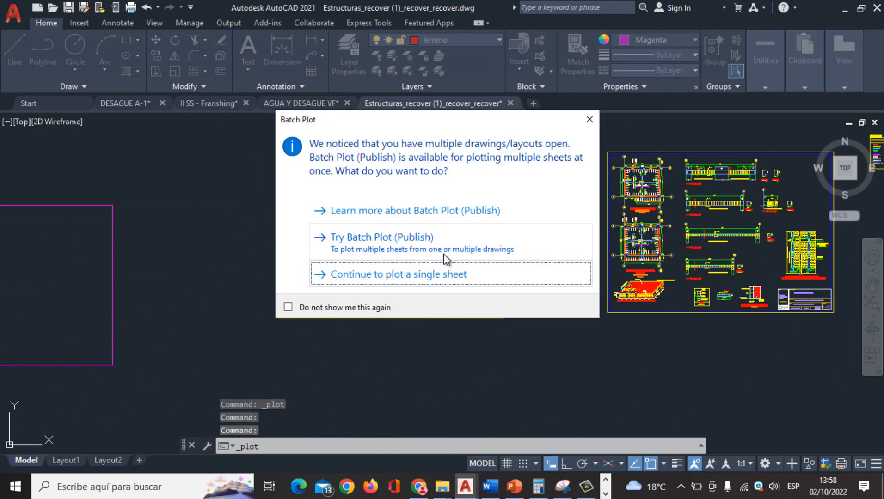
pyautogui.click(454, 273)
pyautogui.click(442, 106)
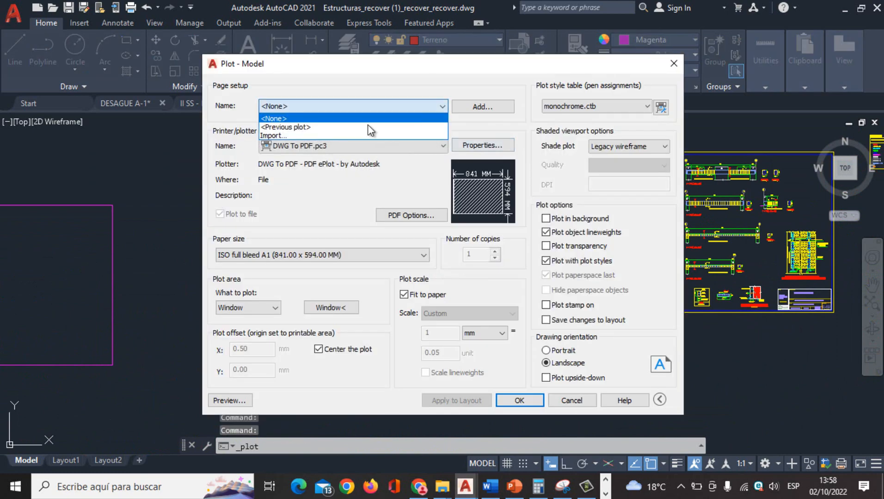
pyautogui.click(324, 120)
pyautogui.click(331, 307)
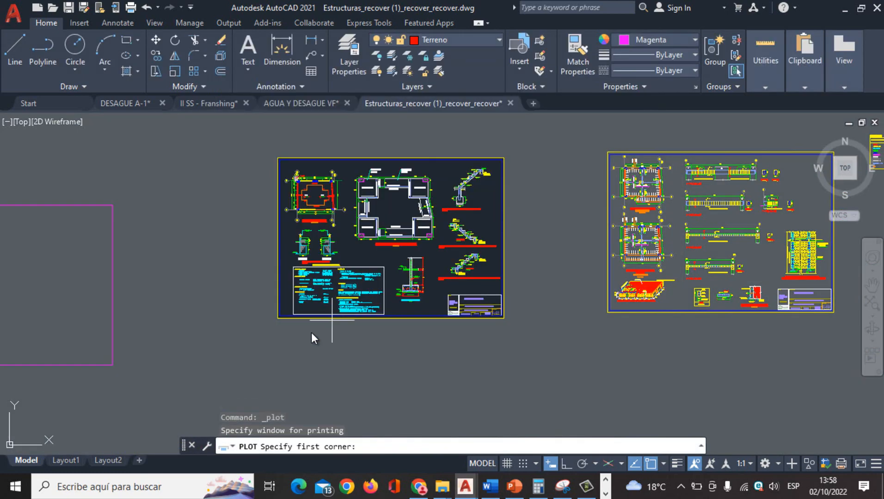
pyautogui.scroll(2, 276, 321)
pyautogui.click(279, 318)
pyautogui.moveTo(522, 200); pyautogui.dragTo(437, 315, button='middle')
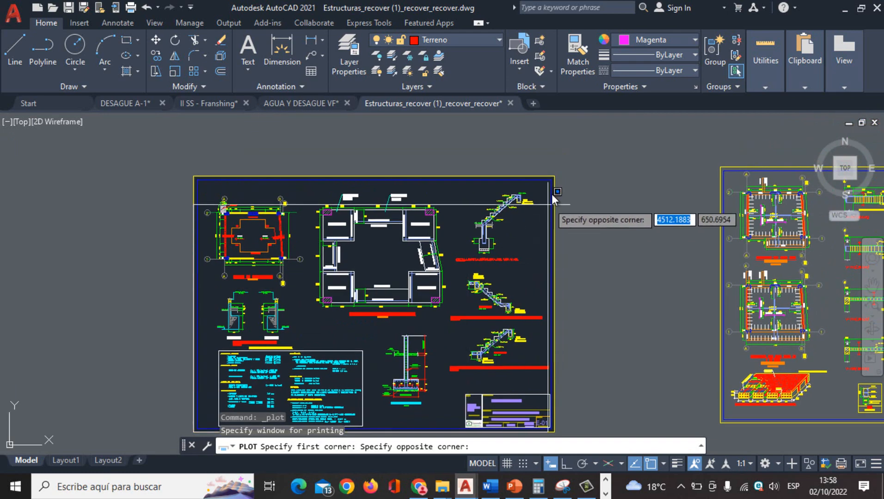
pyautogui.click(554, 176)
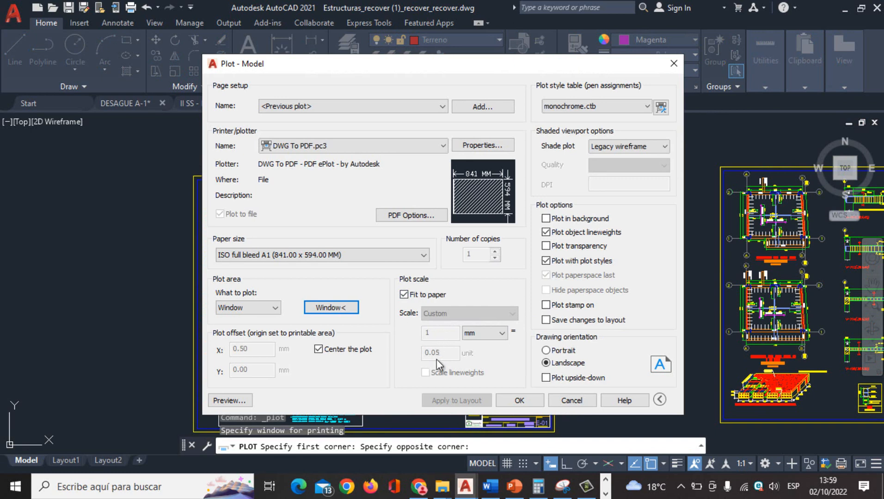
# Step: Check the custom plot scale of 1 mm = 0.05 unit with Fit to paper switched off, and restore Fit to paper
pyautogui.click(413, 295)
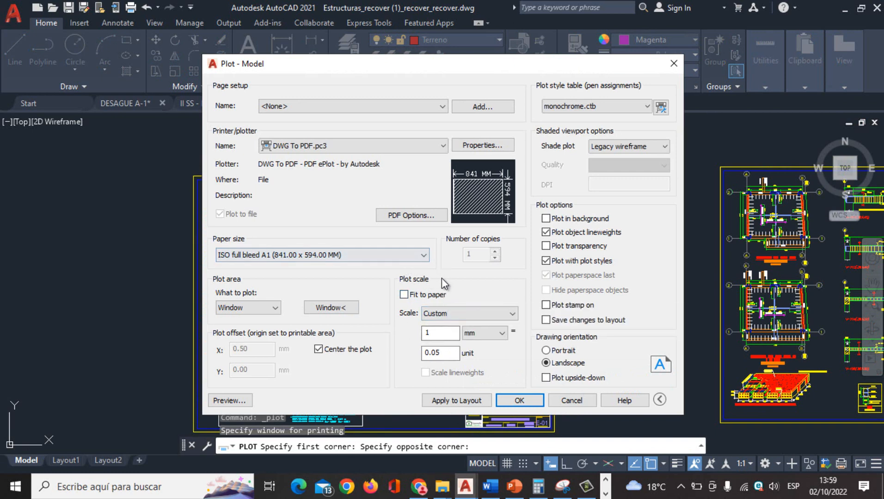
pyautogui.click(441, 354)
pyautogui.click(440, 353)
pyautogui.click(438, 340)
pyautogui.click(450, 352)
pyautogui.click(414, 297)
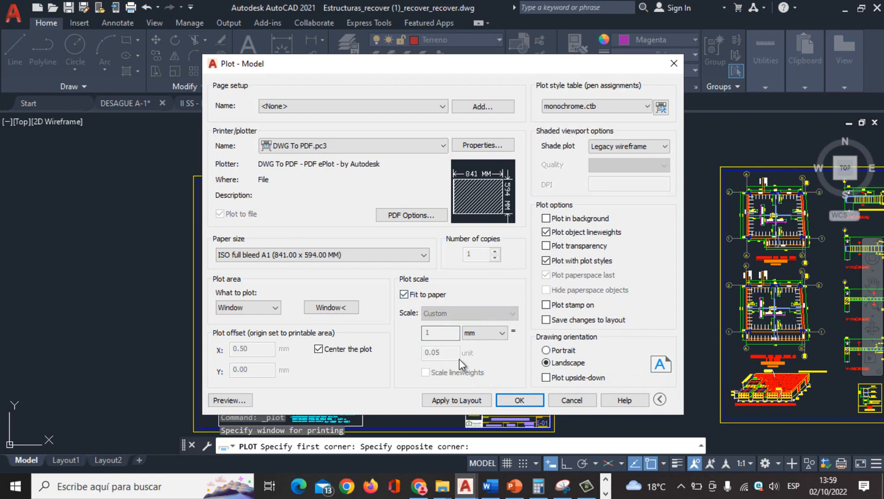
# Step: Preview the plot of sheet E-01 and examine the line thicknesses and texts of the foundation plans and stair details
pyautogui.click(242, 404)
pyautogui.scroll(5, 434, 190)
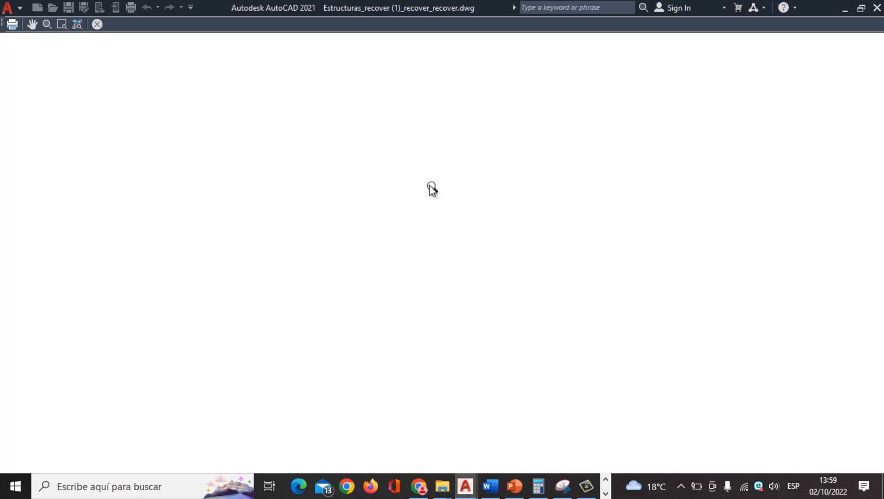
pyautogui.moveTo(329, 142); pyautogui.dragTo(411, 186, button='middle')
pyautogui.scroll(2, 398, 199)
pyautogui.scroll(-5, 429, 185)
pyautogui.scroll(5, 628, 229)
pyautogui.scroll(-5, 537, 234)
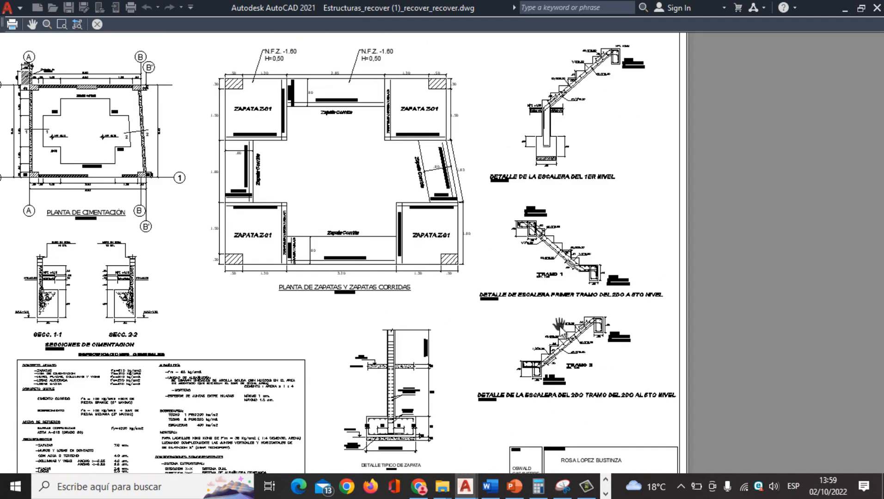
pyautogui.moveTo(487, 363); pyautogui.dragTo(525, 241, button='middle')
pyautogui.scroll(2, 377, 259)
pyautogui.moveTo(376, 259); pyautogui.dragTo(464, 242, button='middle')
pyautogui.moveTo(561, 188); pyautogui.dragTo(472, 285, button='middle')
pyautogui.moveTo(511, 206); pyautogui.dragTo(479, 284, button='middle')
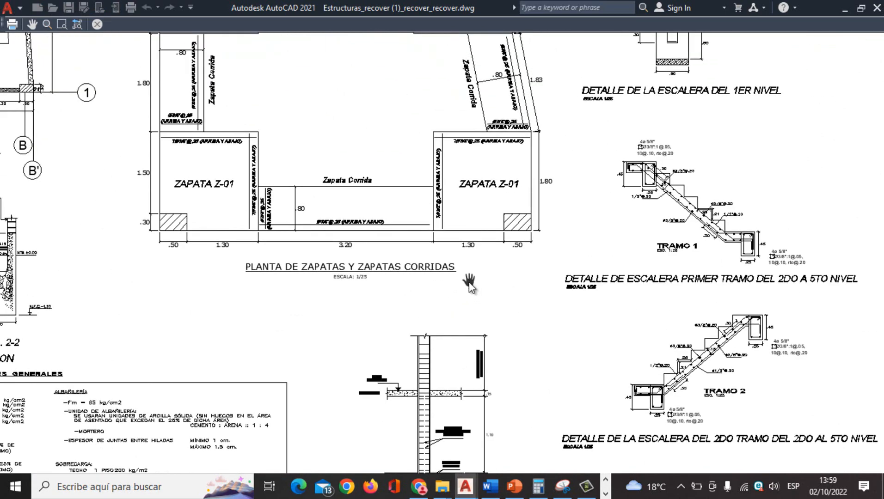
# Step: Plot the previewed sheet to a PDF named ejemplo in the Planos folder
pyautogui.rightClick(482, 283)
pyautogui.click(499, 309)
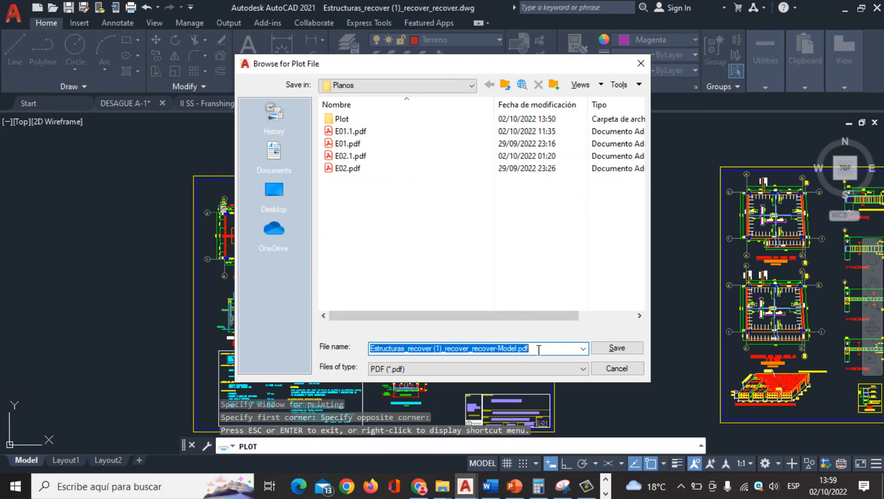
pyautogui.write('ejemplo')
pyautogui.press('Return')
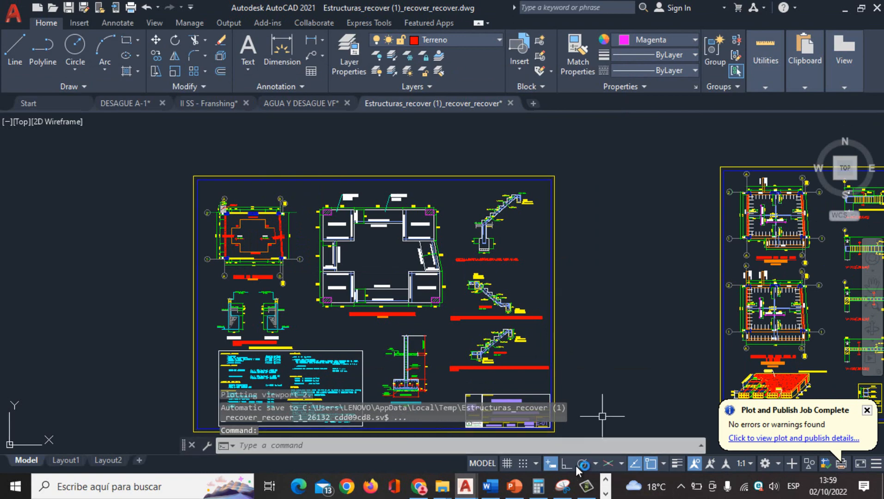
# Step: Examine the plotted ejemplo.pdf in Adobe Acrobat, from the foundation plan to the TRAMO 1 stair detail
pyautogui.keyDown('ctrl'); pyautogui.scroll(3, 358, 160); pyautogui.keyUp('ctrl')
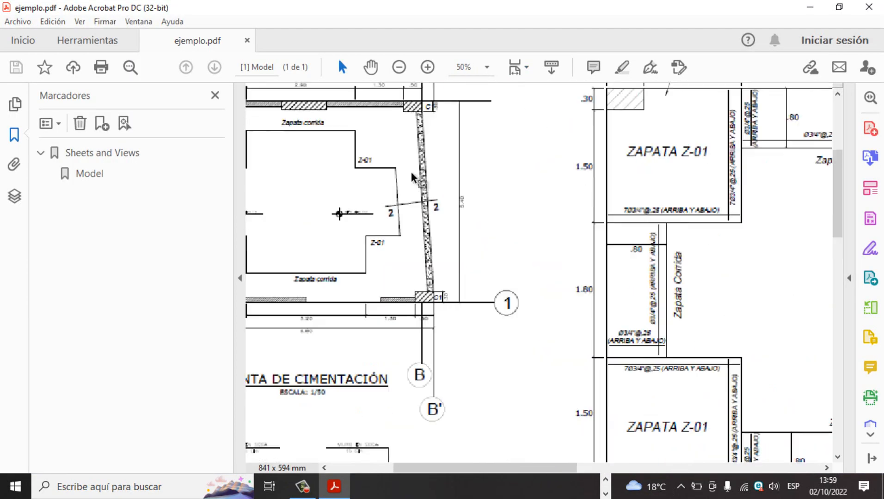
pyautogui.moveTo(620, 221); pyautogui.dragTo(624, 318, button='middle')
pyautogui.keyDown('ctrl'); pyautogui.scroll(2, 601, 238); pyautogui.keyUp('ctrl')
pyautogui.keyDown('ctrl'); pyautogui.scroll(-2, 598, 234); pyautogui.keyUp('ctrl')
pyautogui.moveTo(602, 289); pyautogui.dragTo(602, 215, button='middle')
pyautogui.keyDown('ctrl'); pyautogui.scroll(2, 601, 211); pyautogui.keyUp('ctrl')
pyautogui.keyDown('ctrl'); pyautogui.scroll(3, 602, 215); pyautogui.keyUp('ctrl')
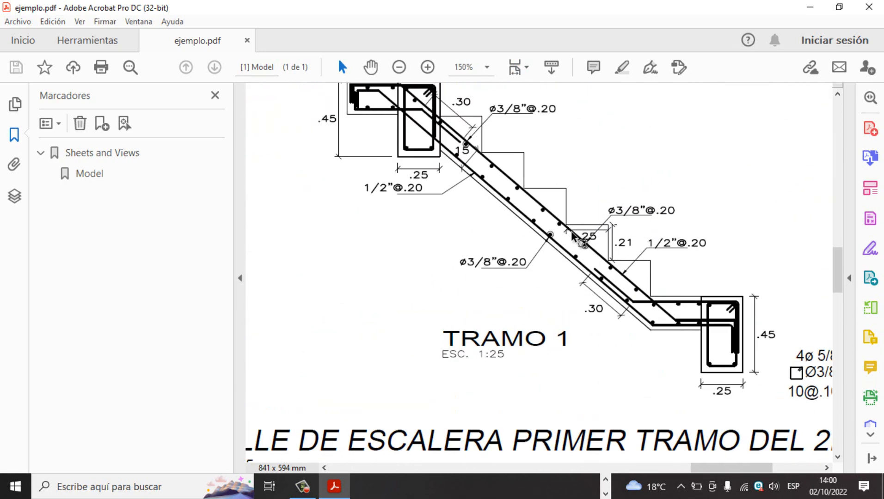
# Step: Open the SHX text comment on TRAMO 1's ø3/8"@.20 label, hide the comment list and inspect the footing plan
pyautogui.doubleClick(528, 243)
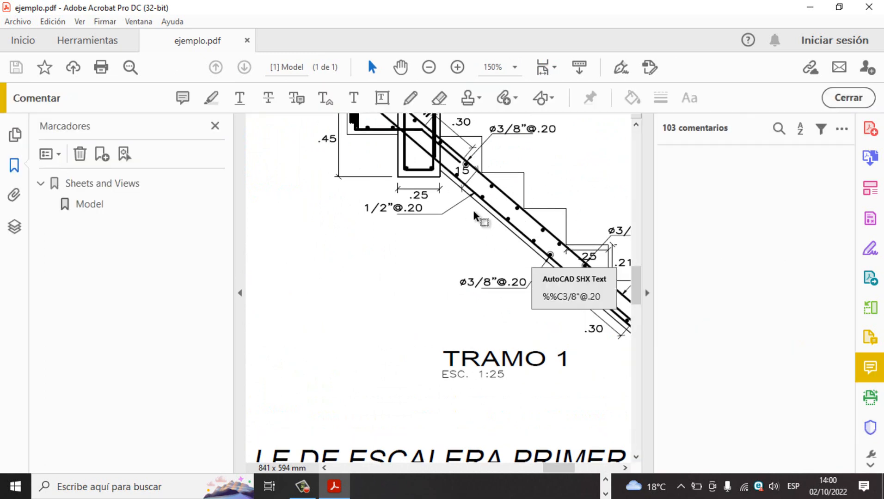
pyautogui.click(648, 293)
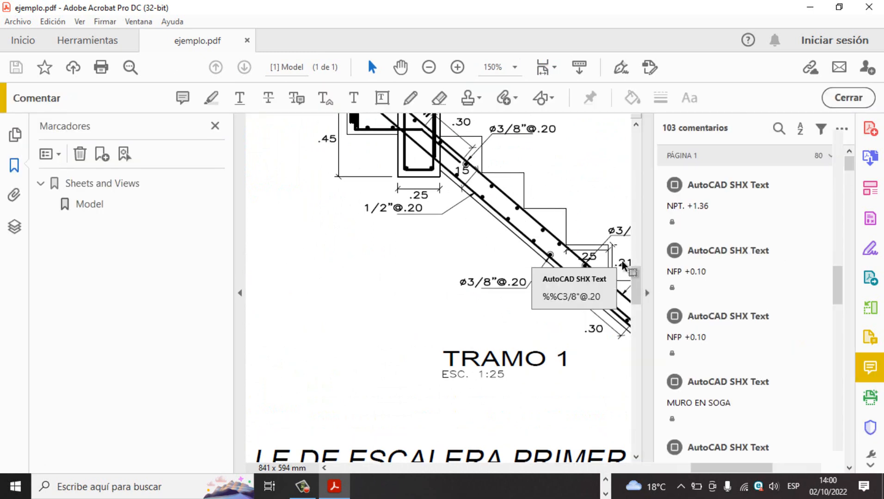
pyautogui.keyDown('ctrl'); pyautogui.scroll(-6, 535, 260); pyautogui.keyUp('ctrl')
pyautogui.keyDown('ctrl'); pyautogui.scroll(4, 499, 250); pyautogui.keyUp('ctrl')
pyautogui.hscroll(-10, 499, 253)
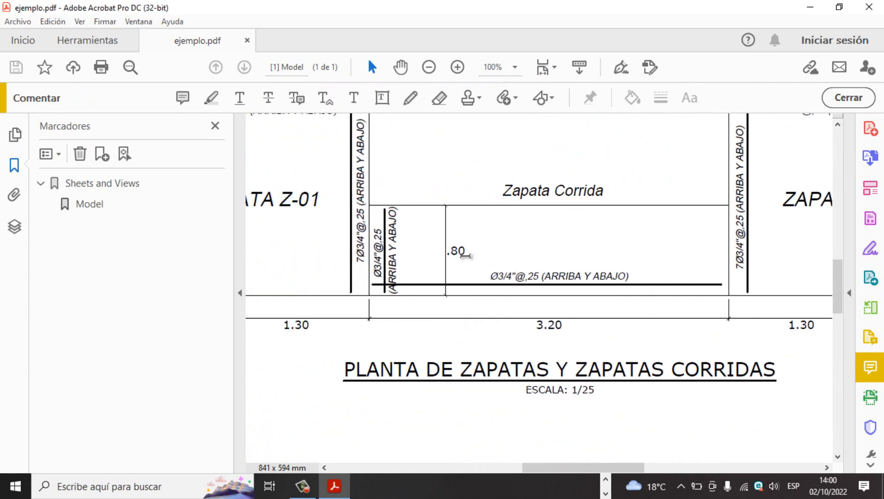